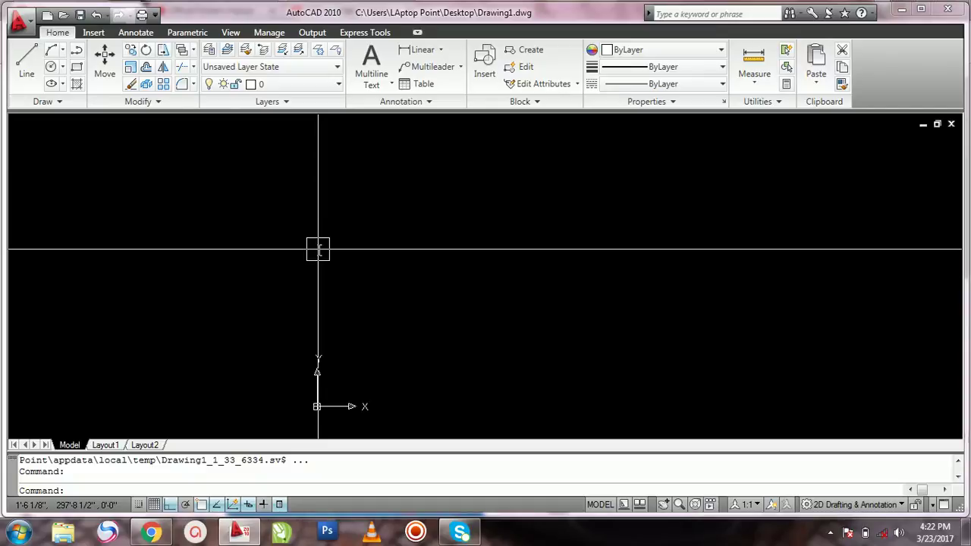
# Step: Draw a freehand rectangle about 68' by 63' in the empty drawing area
pyautogui.scroll(-2, 420, 383)
pyautogui.scroll(3, 421, 381)
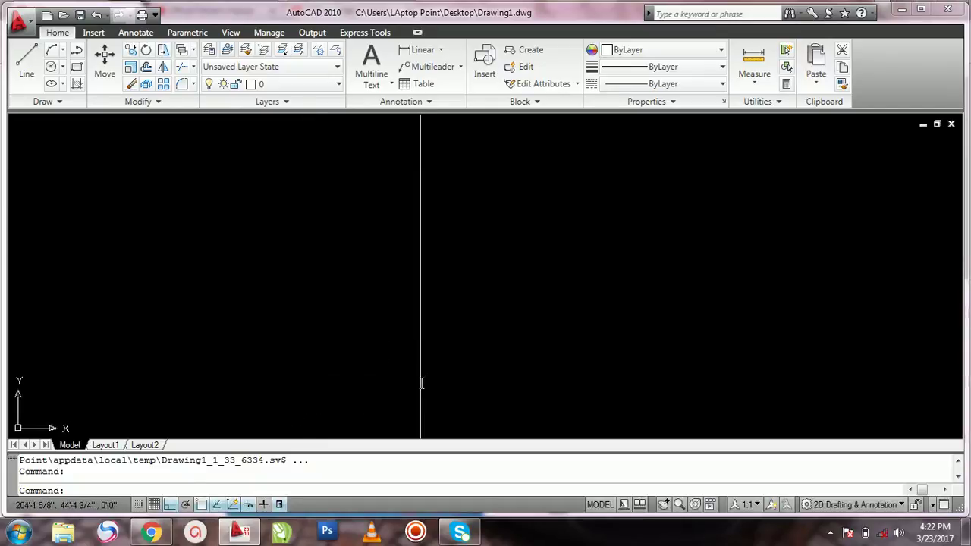
pyautogui.press('Escape')
pyautogui.press('Escape')
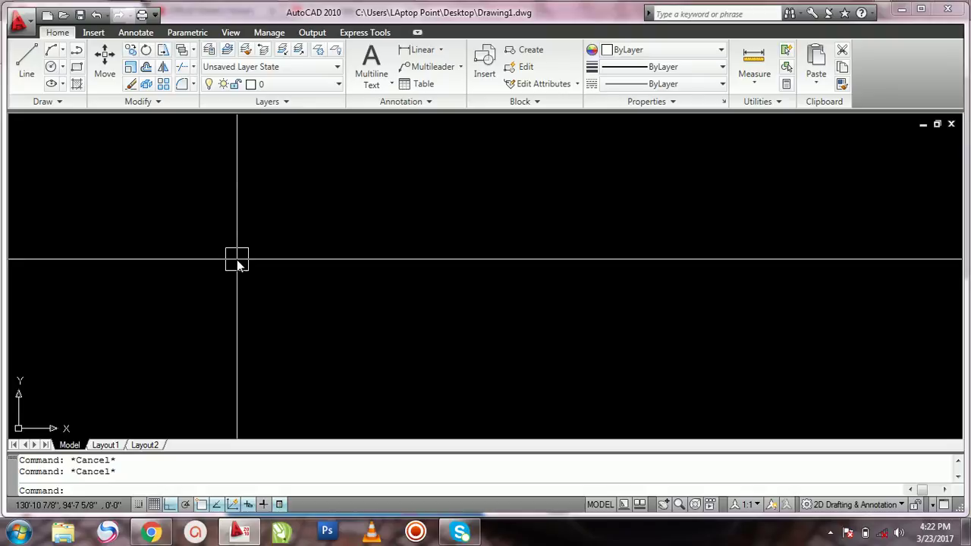
pyautogui.write('re')
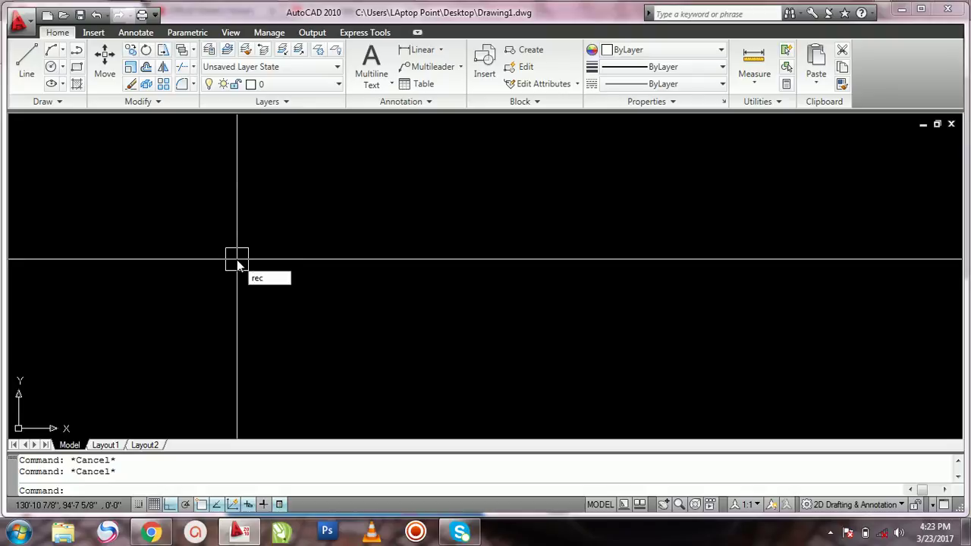
pyautogui.write('c')
pyautogui.press('Return')
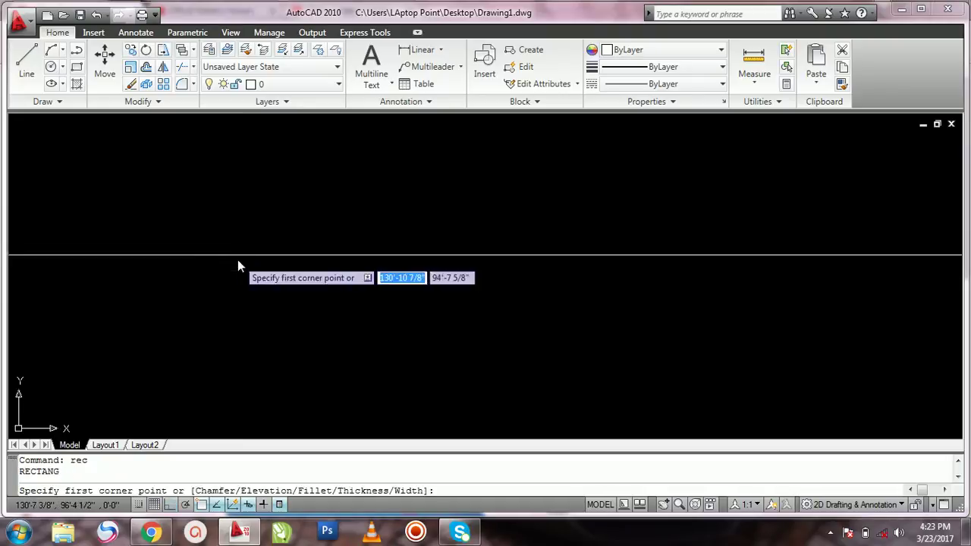
pyautogui.click(224, 202)
pyautogui.press('Escape')
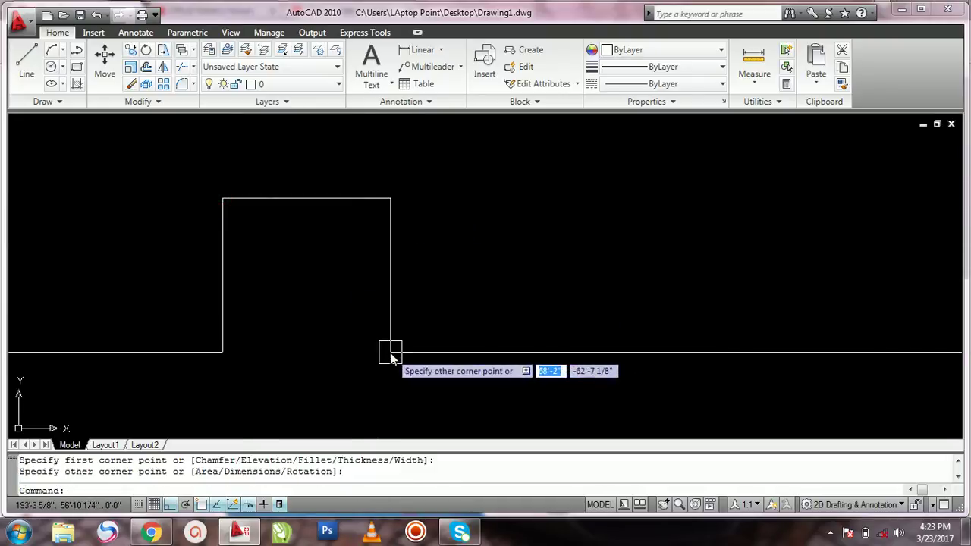
pyautogui.press('Escape')
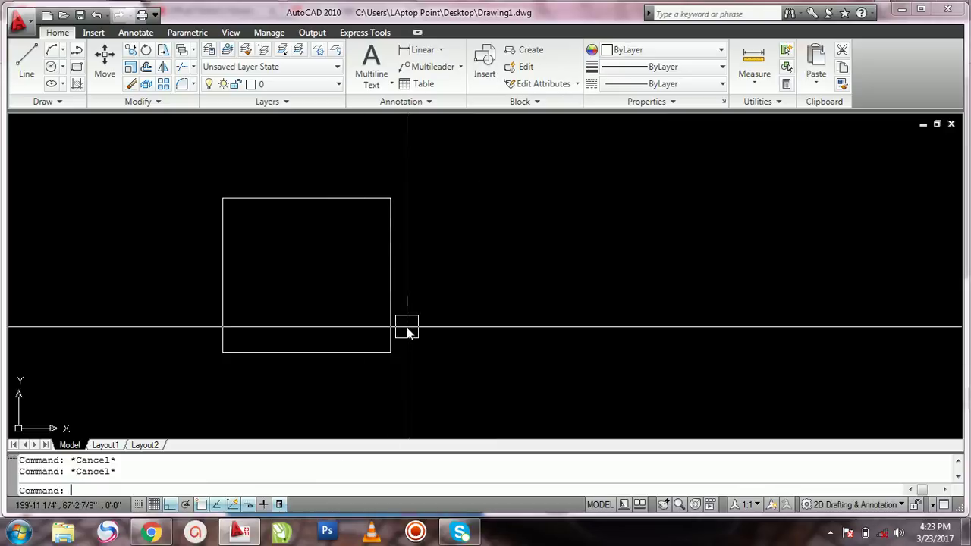
# Step: Draw a second rectangle 55' by 60', starting beside the first one near the level of its upper edge
pyautogui.write('rec')
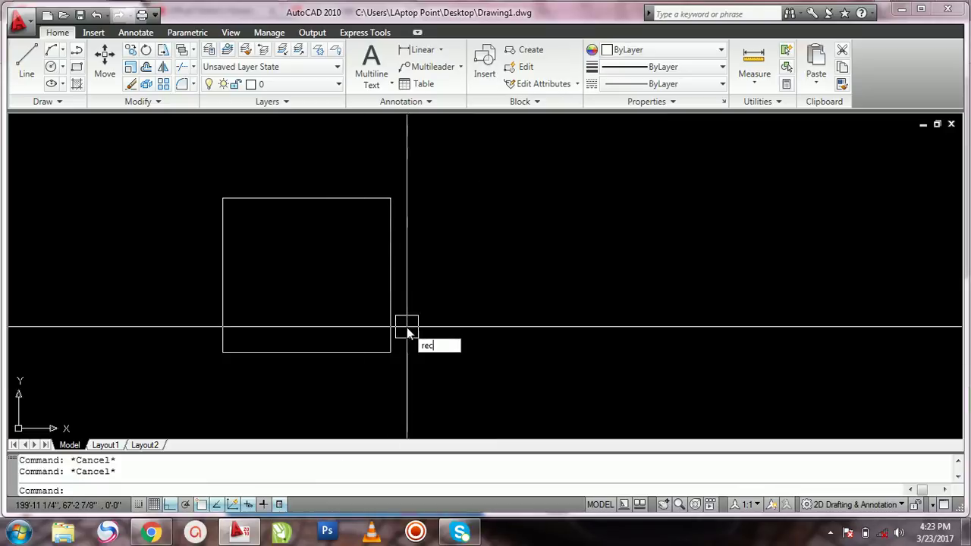
pyautogui.press('Return')
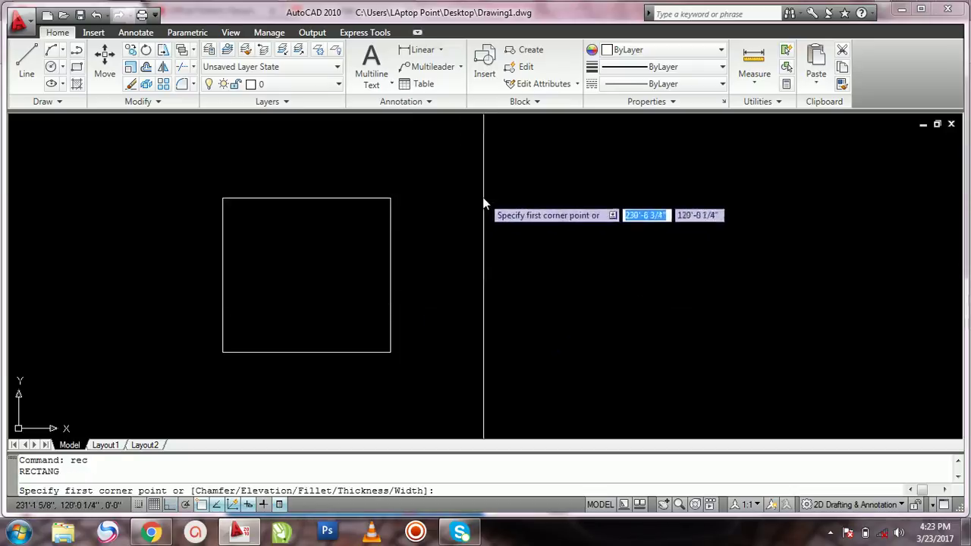
pyautogui.click(489, 197)
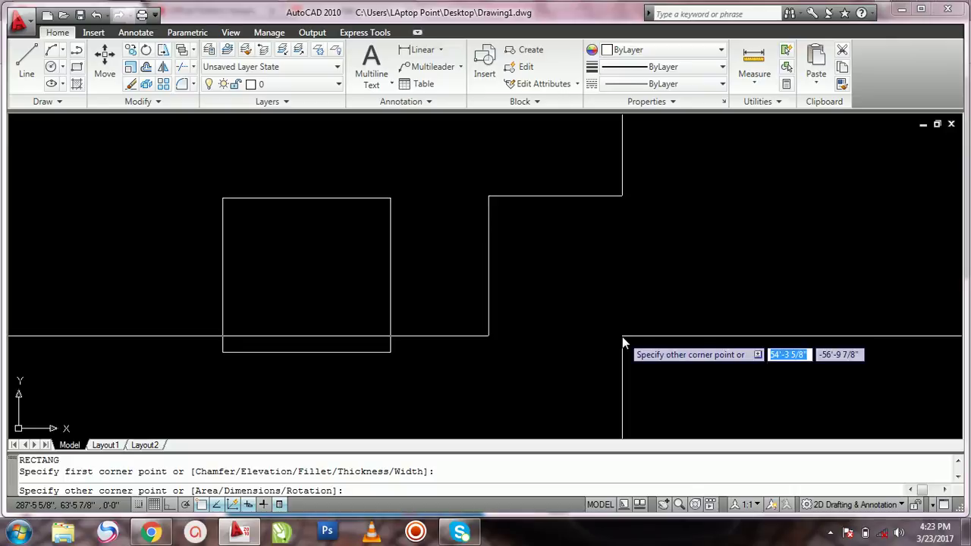
pyautogui.write('55')
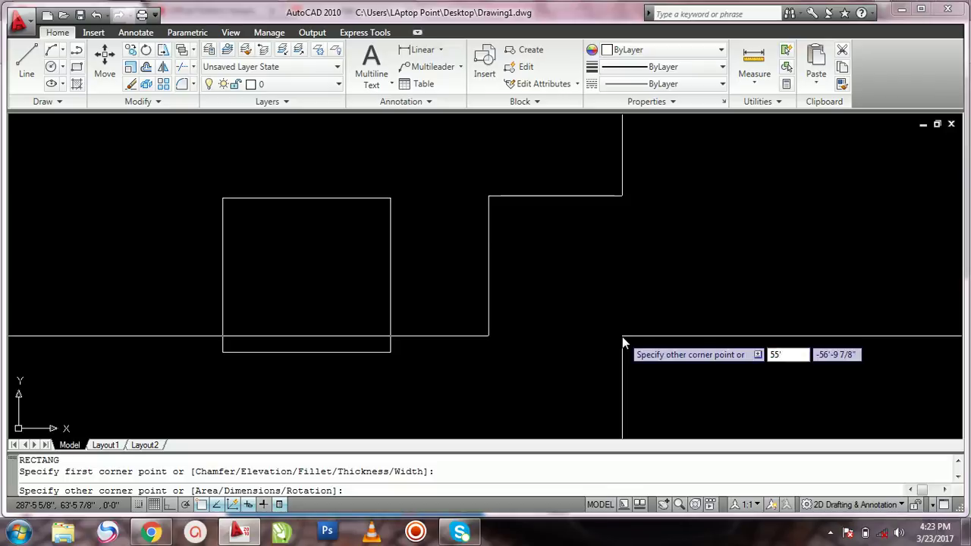
pyautogui.press('Tab')
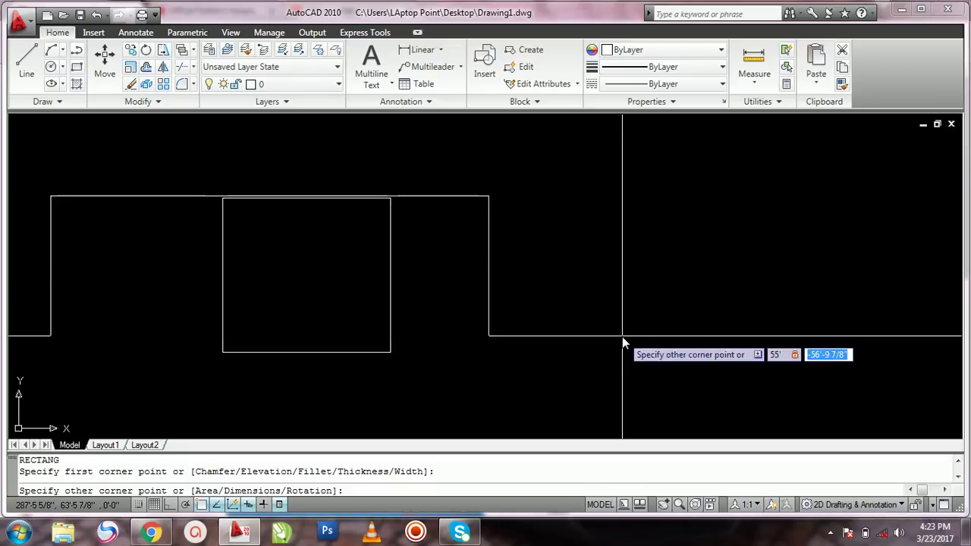
pyautogui.write('60')
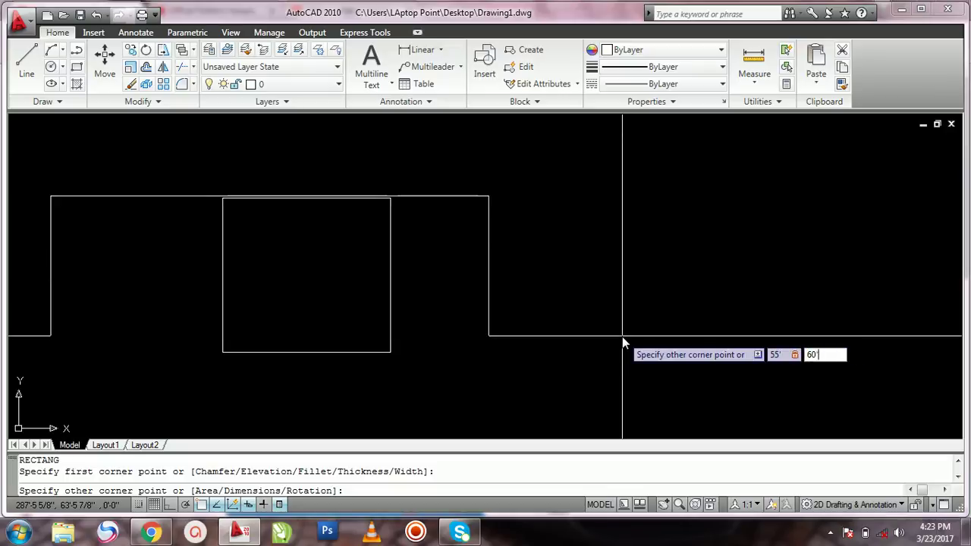
pyautogui.press('Return')
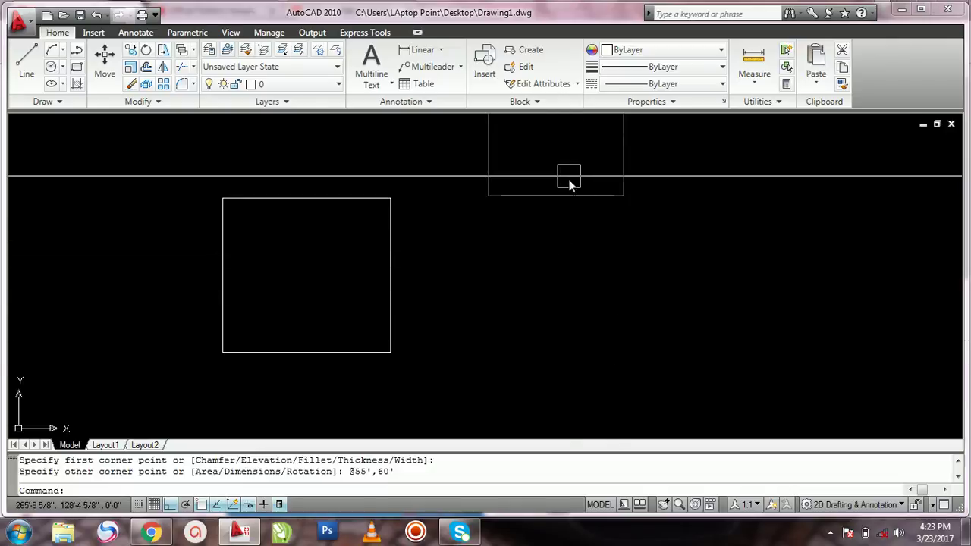
# Step: Select both rectangles to examine their object type and grips, and clear the selection
pyautogui.scroll(-3, 568, 179)
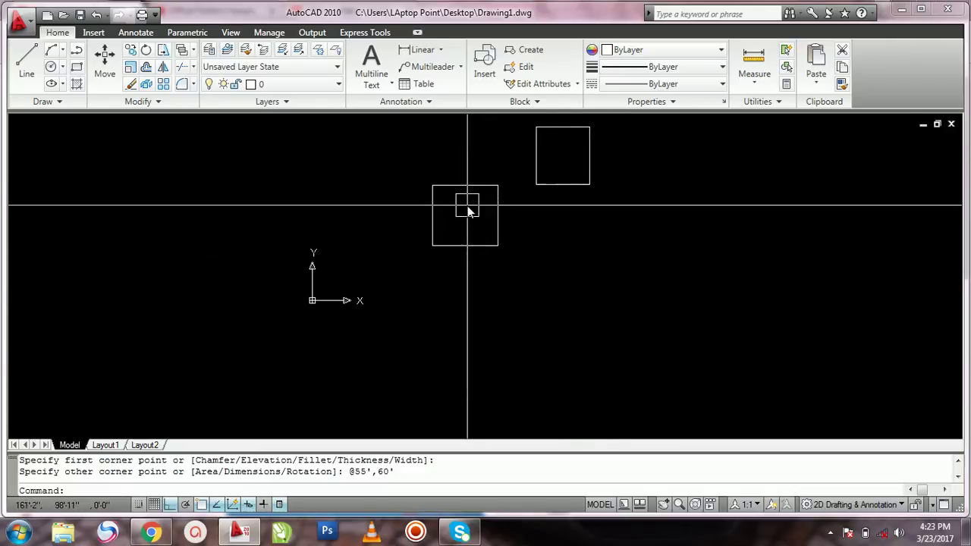
pyautogui.click(413, 173)
pyautogui.click(535, 275)
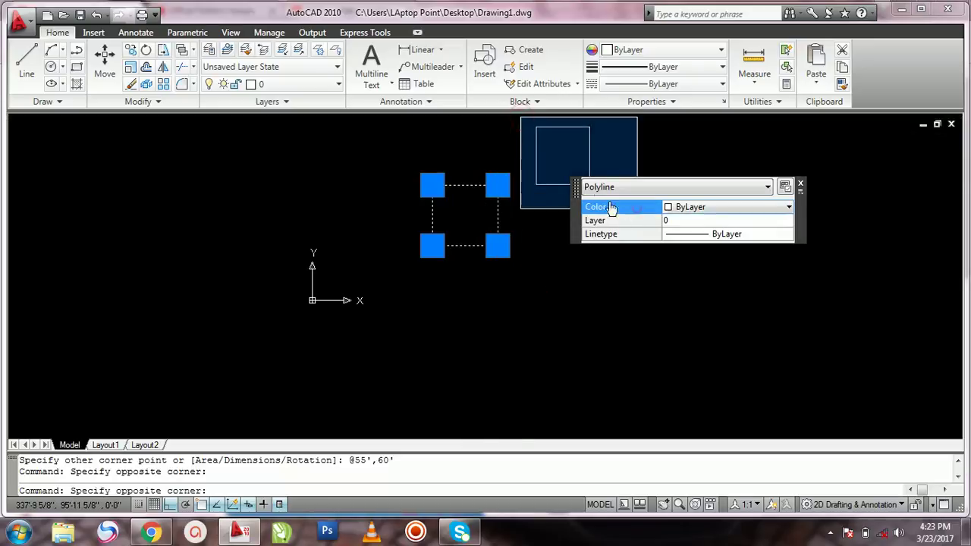
pyautogui.click(620, 168)
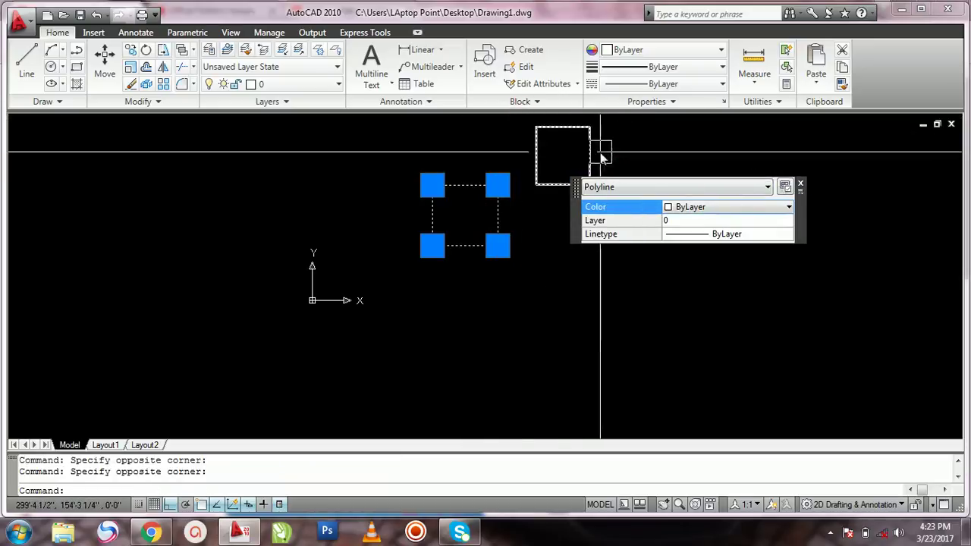
pyautogui.click(590, 156)
pyautogui.click(628, 182)
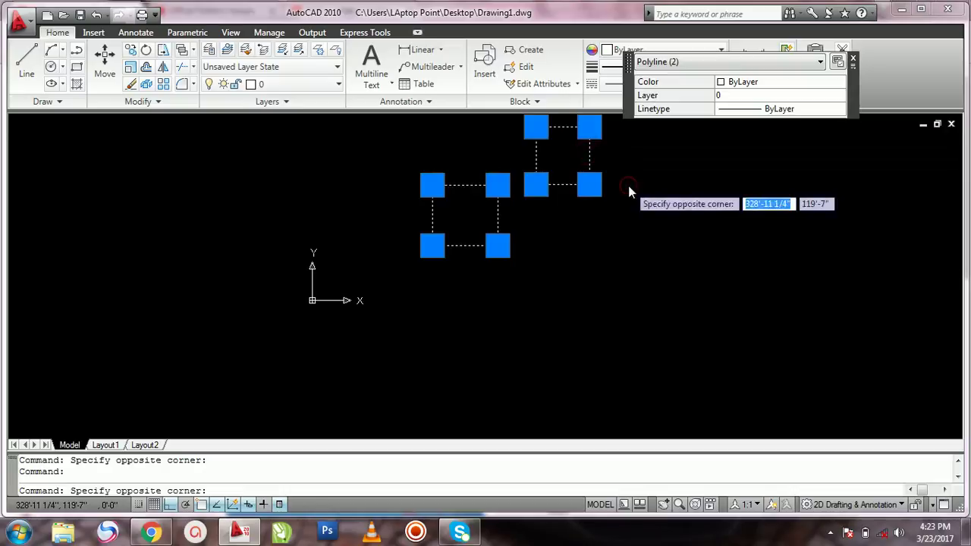
pyautogui.press('Escape')
pyautogui.press('Escape')
# Step: Select the larger rectangle on its own to check whether its sides act as one object, and clear the selection
pyautogui.click(481, 184)
pyautogui.click(383, 174)
pyautogui.press('Escape')
pyautogui.press('Escape')
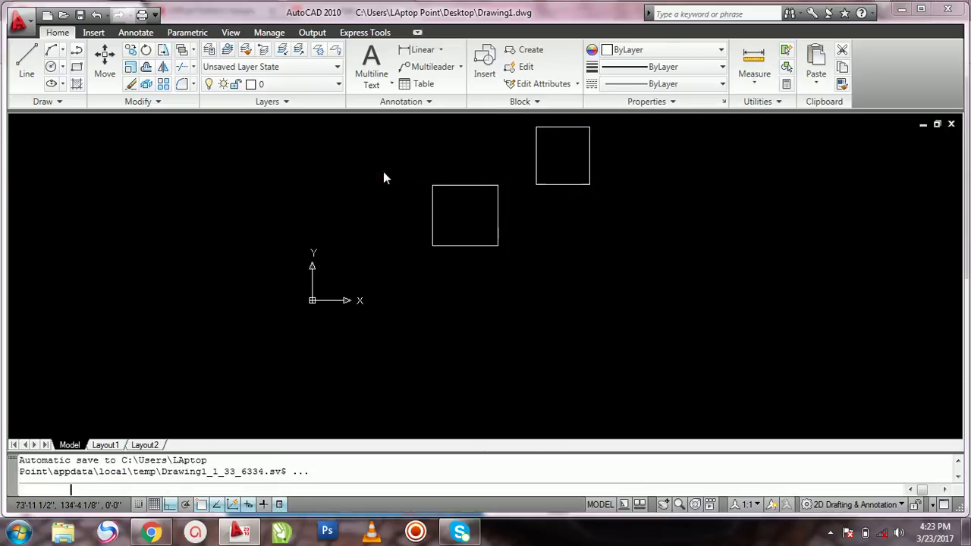
pyautogui.click(383, 171)
pyautogui.click(531, 294)
pyautogui.press('Escape')
pyautogui.press('Escape')
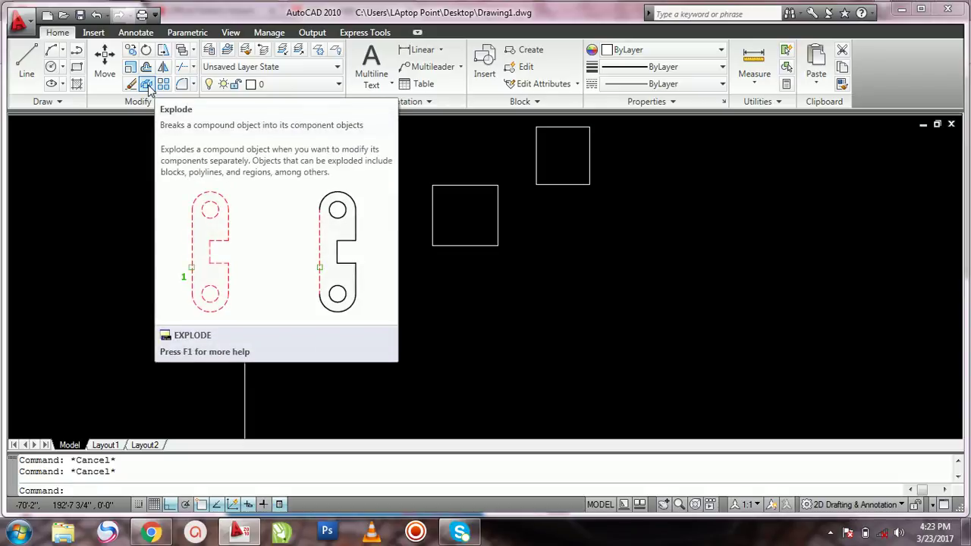
pyautogui.click(401, 171)
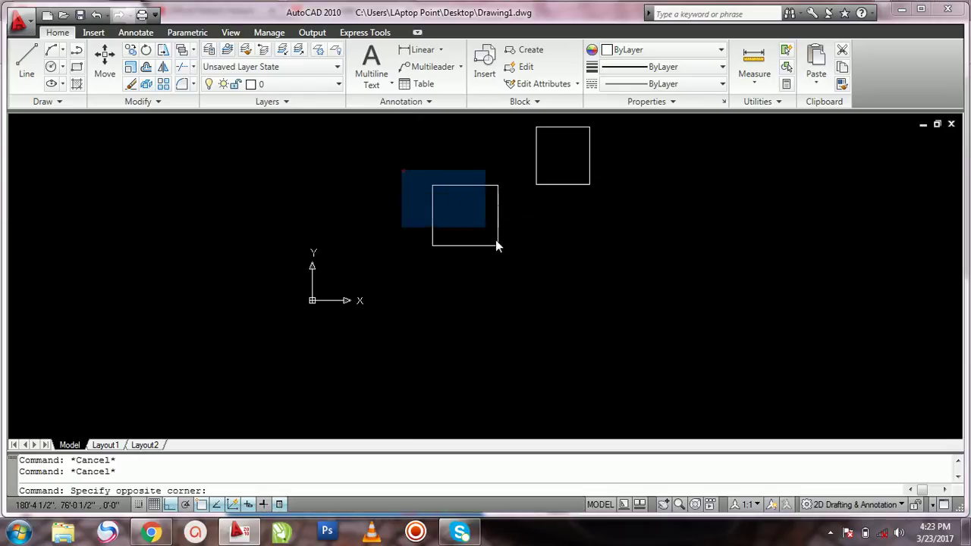
pyautogui.click(523, 271)
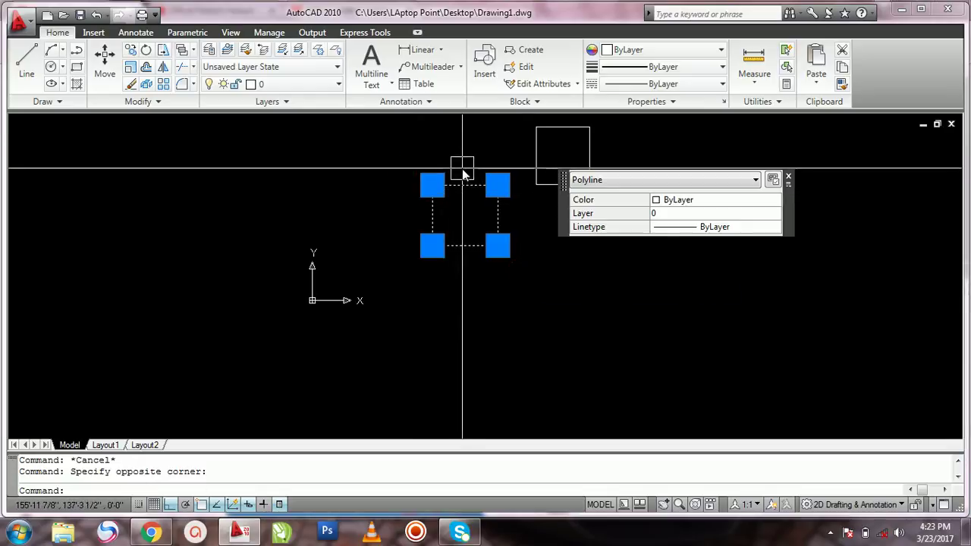
pyautogui.click(436, 170)
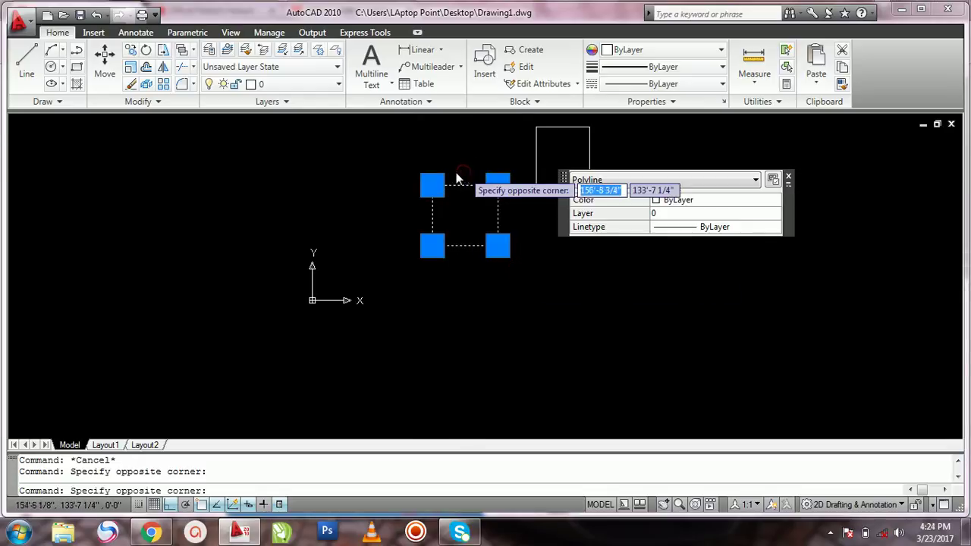
pyautogui.click(434, 160)
pyautogui.click(400, 185)
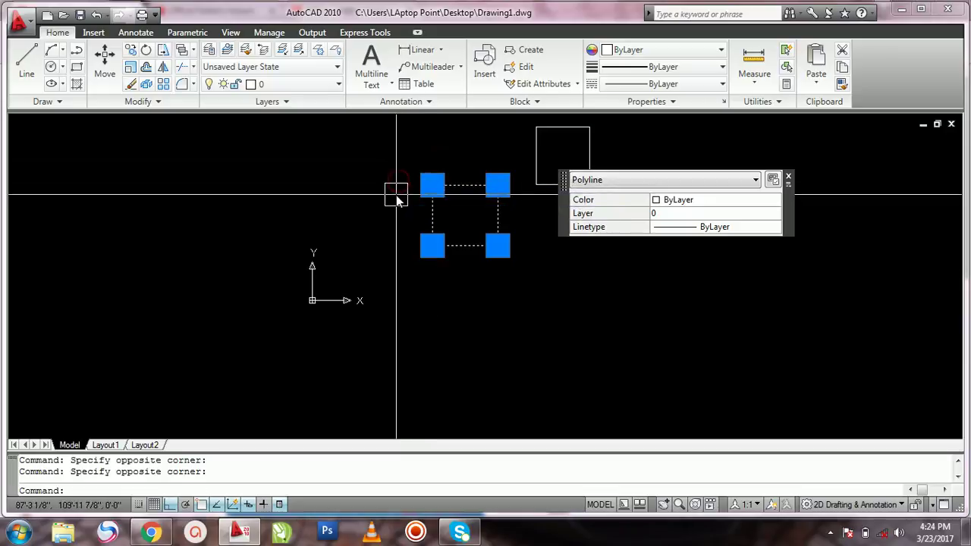
pyautogui.press('Escape')
pyautogui.press('Escape')
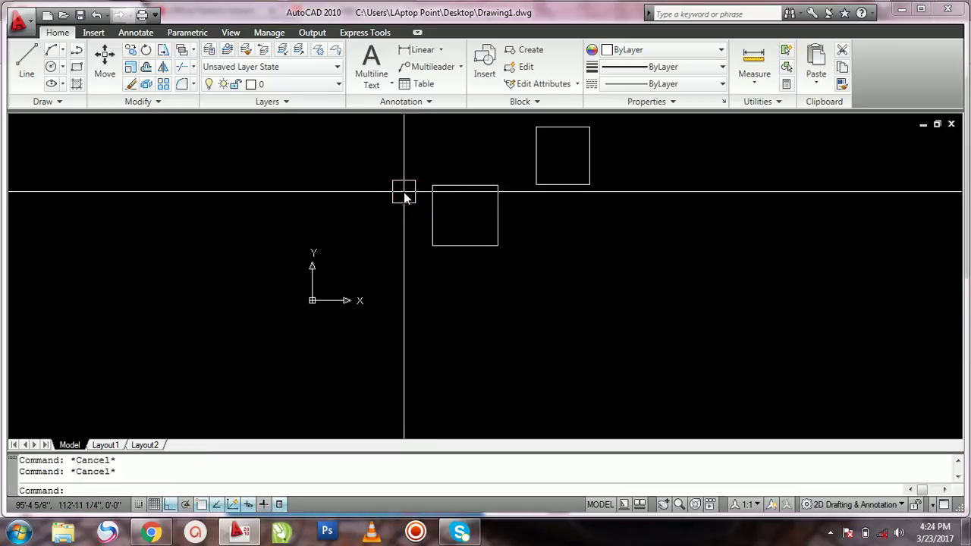
# Step: Explode the larger rectangle into separate lines
pyautogui.write('x')
pyautogui.press('Return')
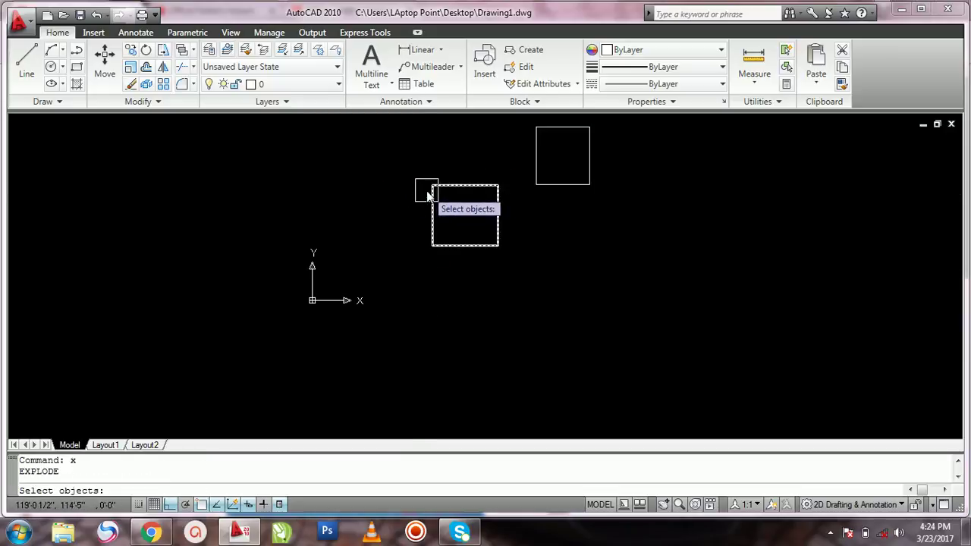
pyautogui.scroll(3, 429, 194)
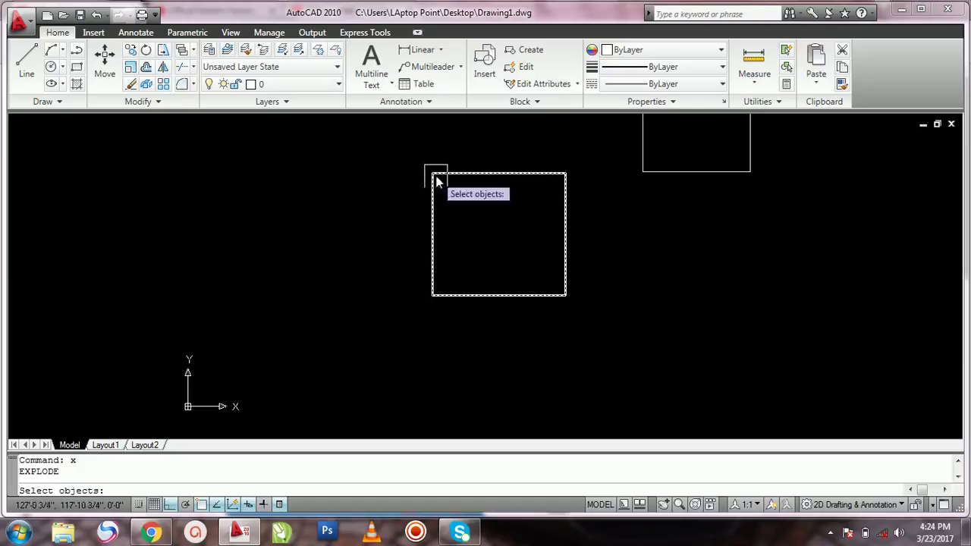
pyautogui.click(432, 179)
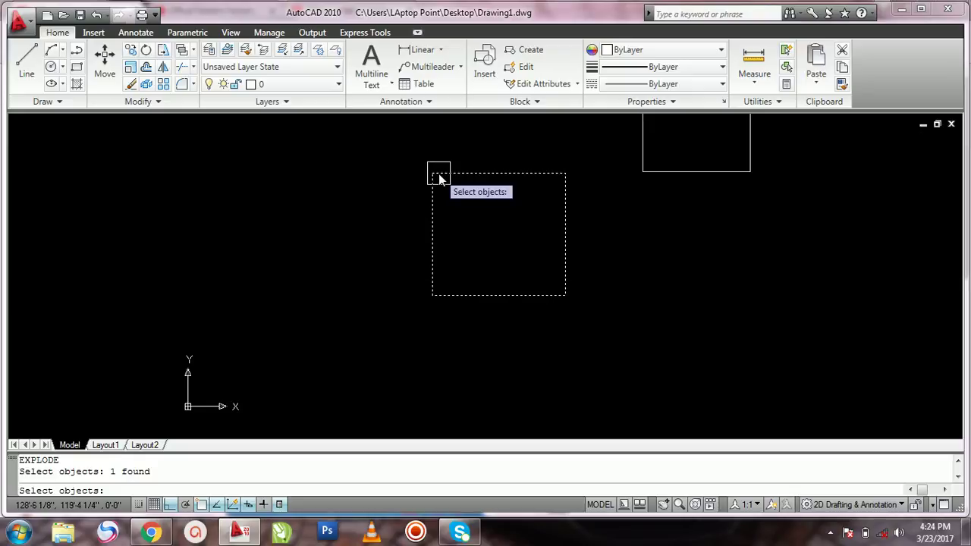
pyautogui.press('Return')
pyautogui.press('Escape')
pyautogui.press('Escape')
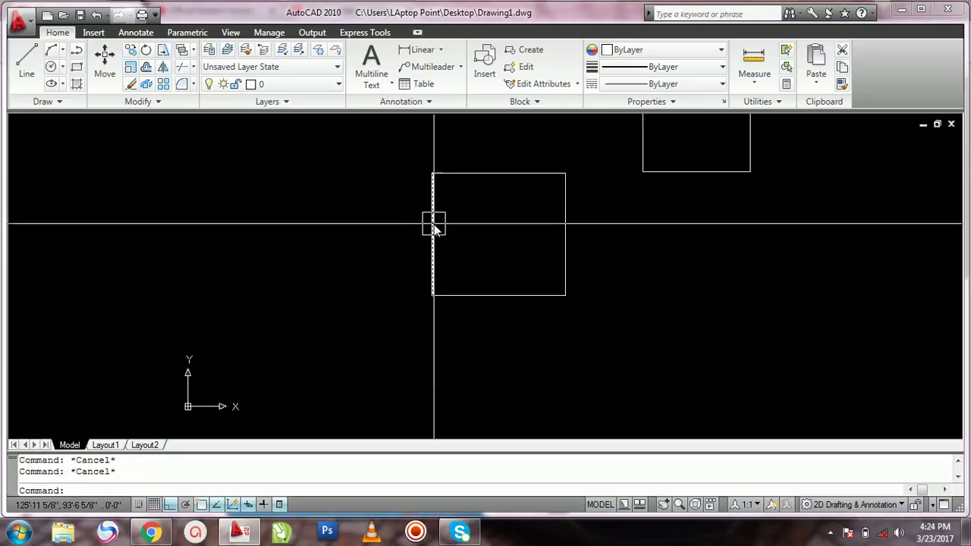
# Step: Select the four sides of the exploded rectangle individually to check their object type, and clear the selection
pyautogui.click(433, 226)
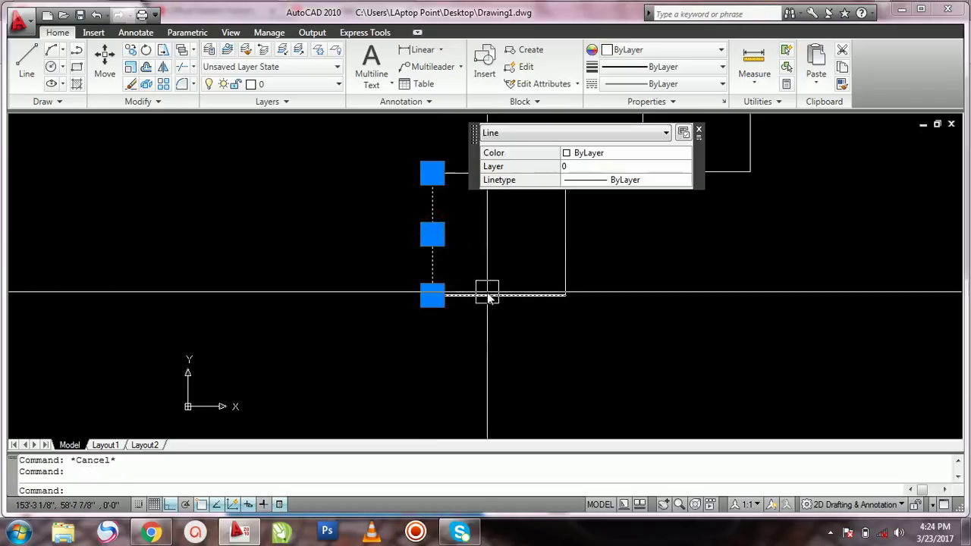
pyautogui.click(489, 295)
pyautogui.click(509, 173)
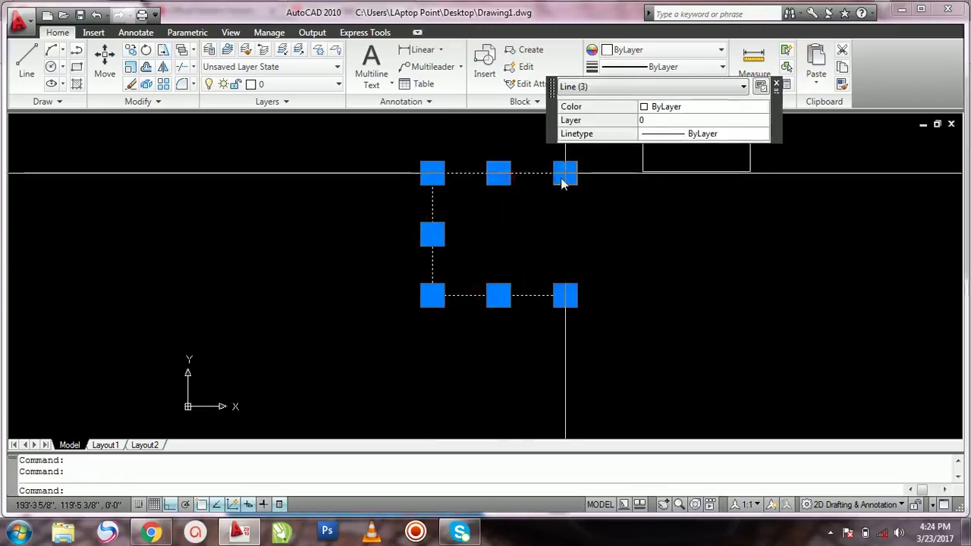
pyautogui.click(571, 220)
pyautogui.click(373, 218)
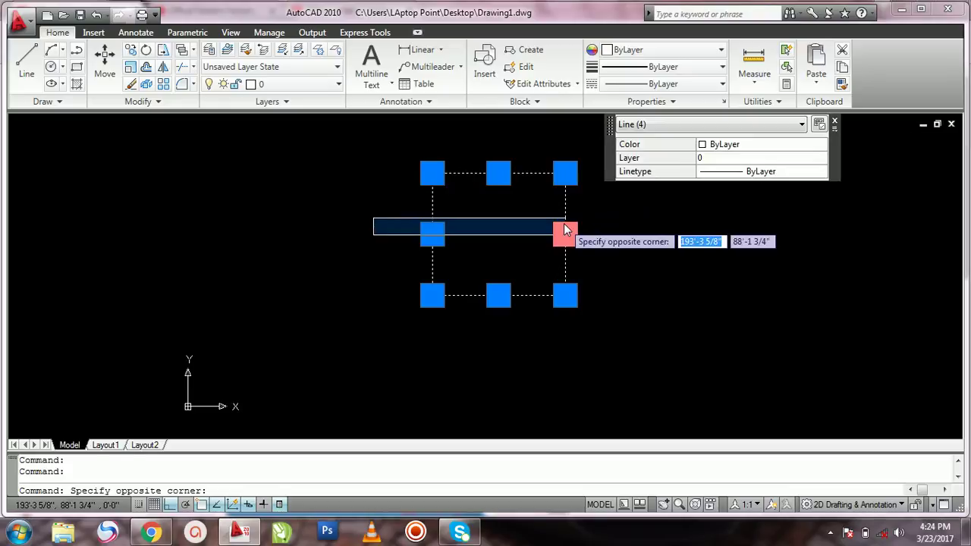
pyautogui.press('Escape')
pyautogui.press('Escape')
# Step: Select the unexploded smaller rectangle and the upper side of the exploded one to compare how they are selected
pyautogui.scroll(2, 645, 167)
pyautogui.scroll(-4, 649, 173)
pyautogui.scroll(2, 652, 163)
pyautogui.scroll(-4, 665, 144)
pyautogui.scroll(3, 663, 129)
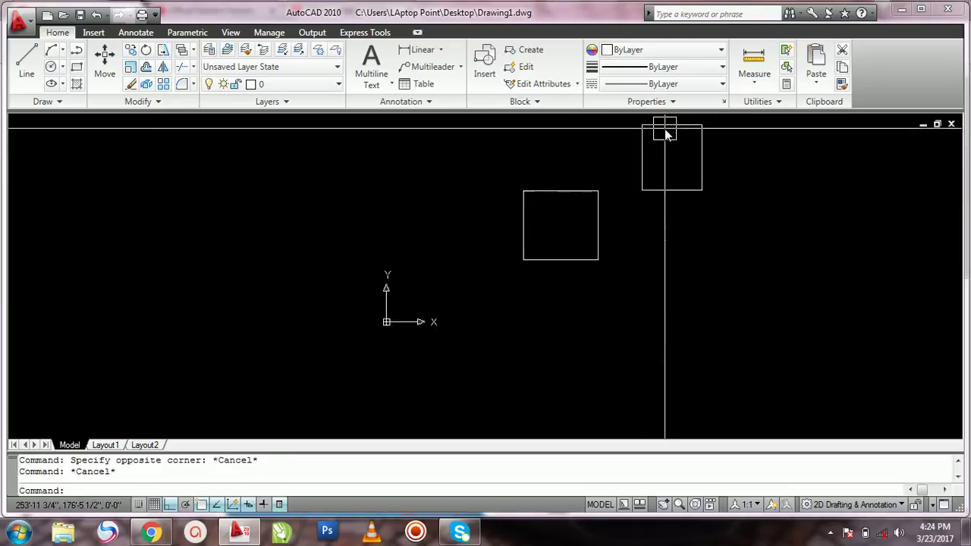
pyautogui.click(635, 171)
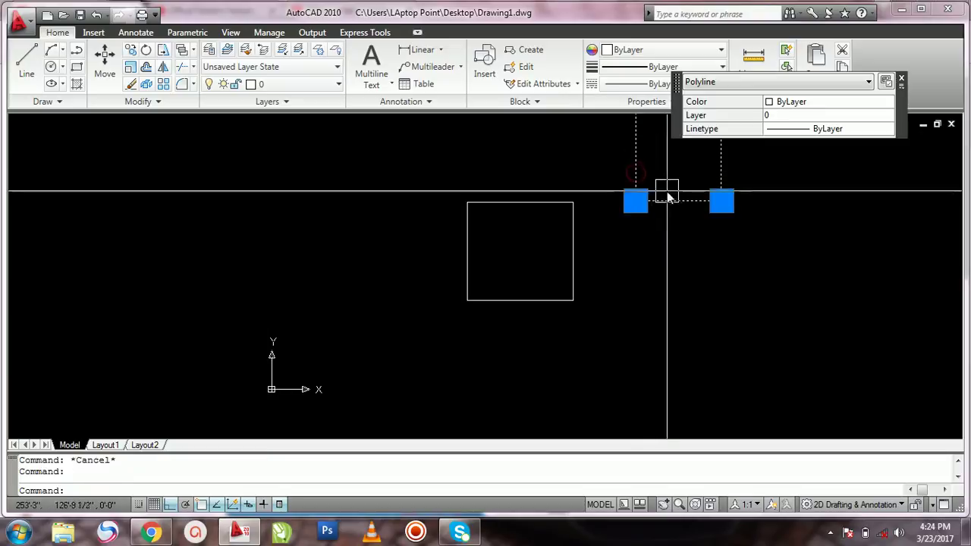
pyautogui.scroll(-4, 666, 194)
pyautogui.scroll(4, 661, 174)
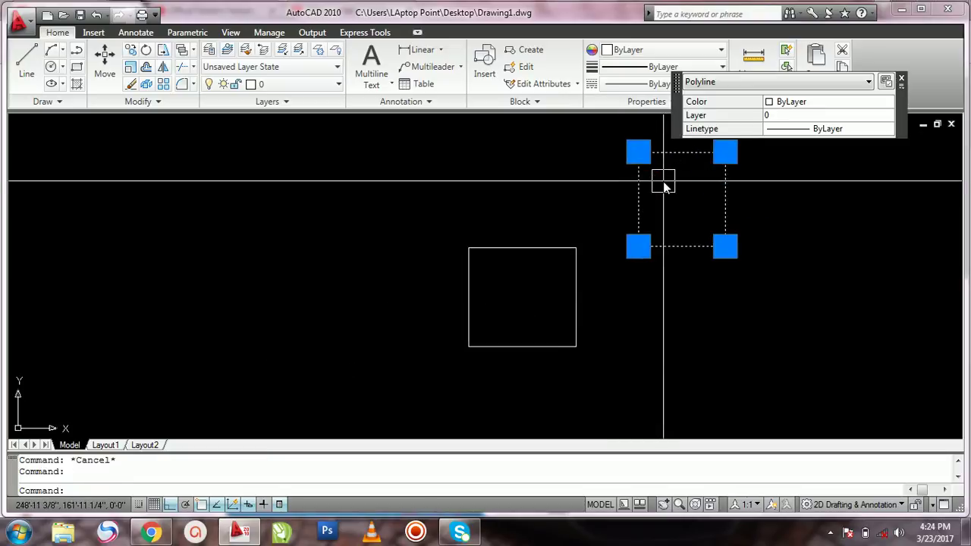
pyautogui.click(533, 249)
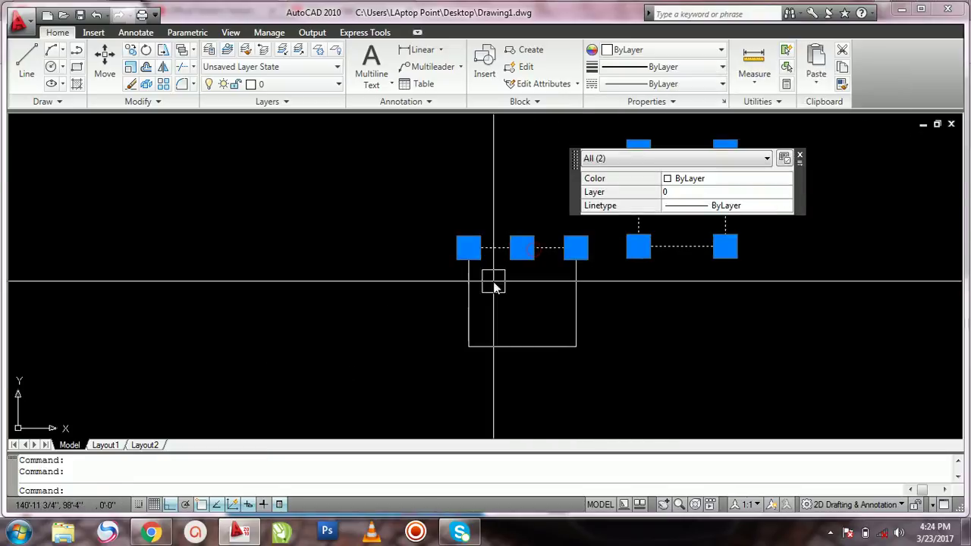
# Step: Window-select all four sides of the exploded rectangle, and select its left side alone to compare, clearing the selection each time
pyautogui.press('Escape')
pyautogui.click(436, 240)
pyautogui.click(612, 367)
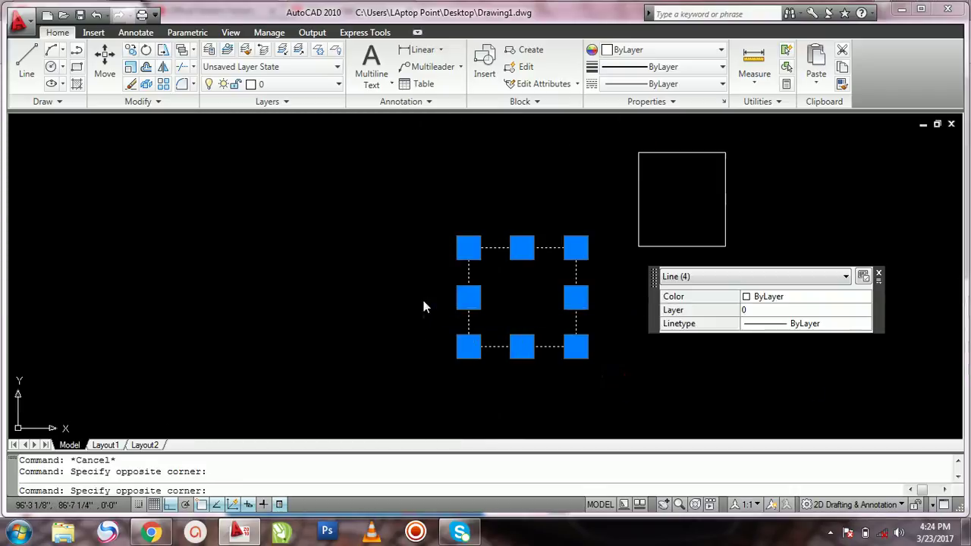
pyautogui.press('Escape')
pyautogui.click(468, 295)
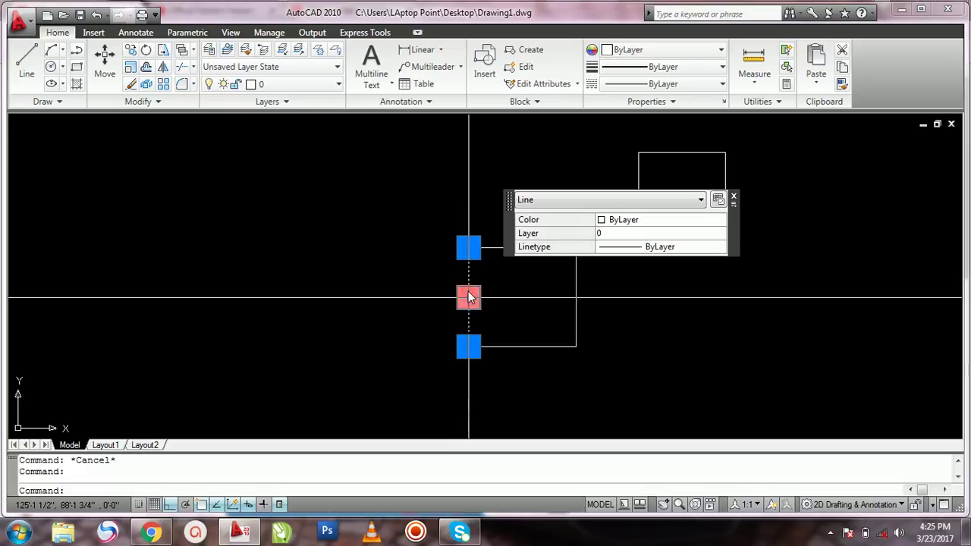
pyautogui.click(350, 247)
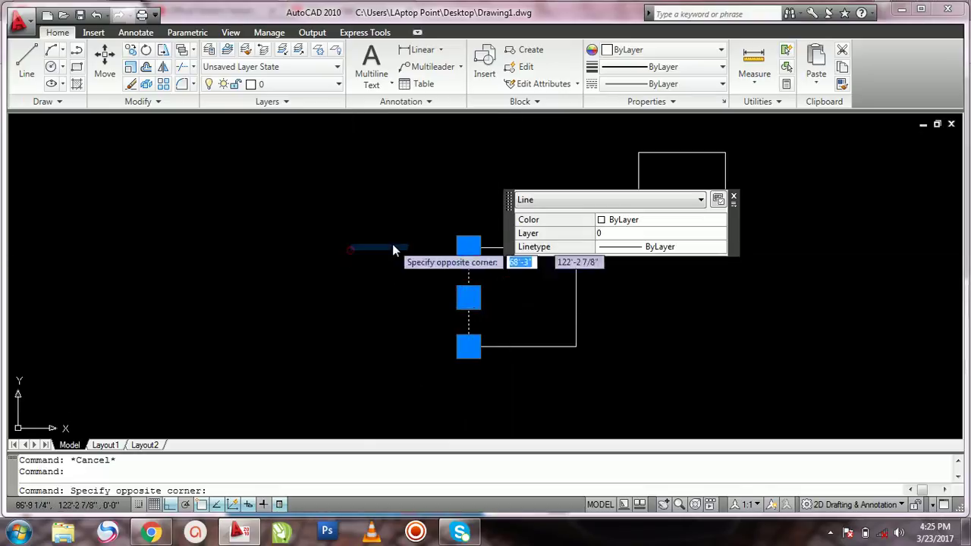
pyautogui.press('Escape')
pyautogui.press('Escape')
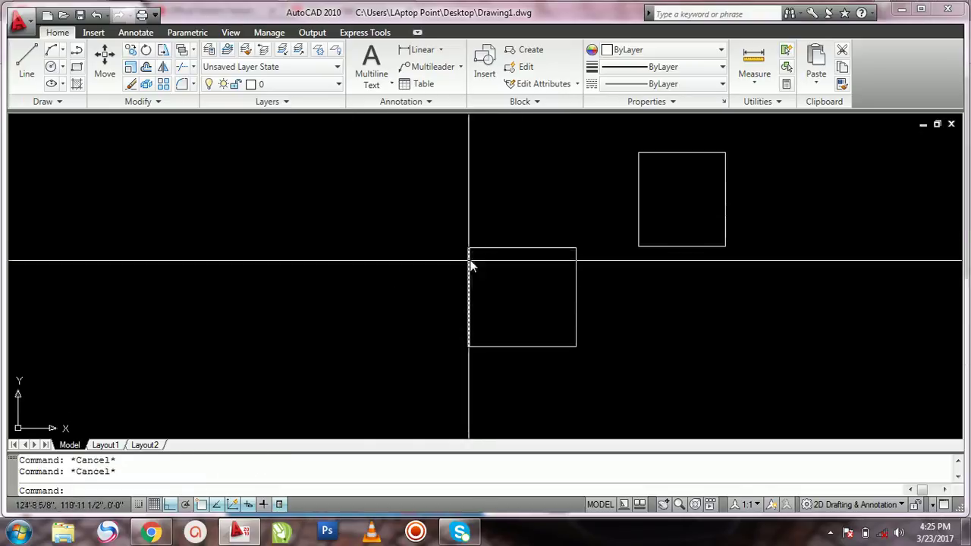
# Step: Erase the exploded rectangle's left side and the whole unexploded rectangle to compare them, and undo both deletions
pyautogui.click(468, 265)
pyautogui.press('Delete')
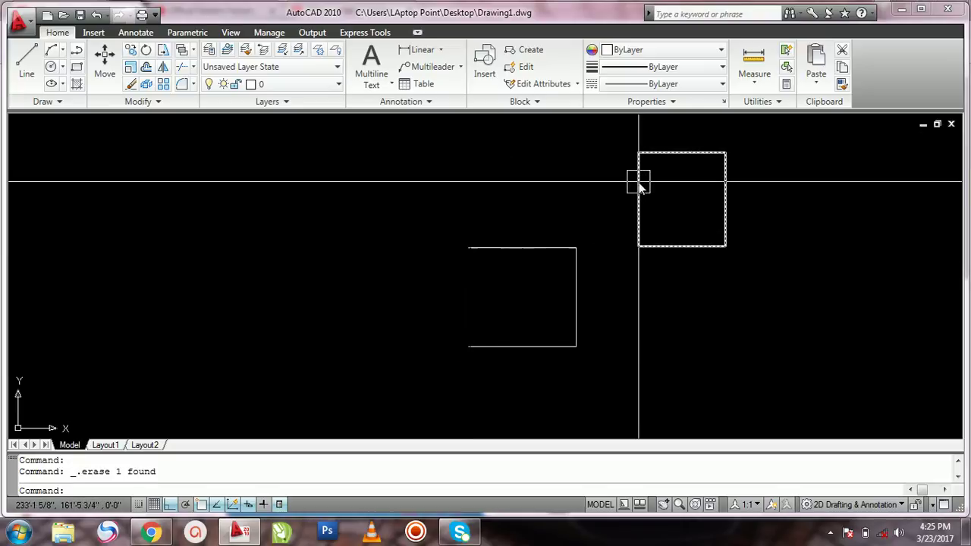
pyautogui.moveTo(641, 186)
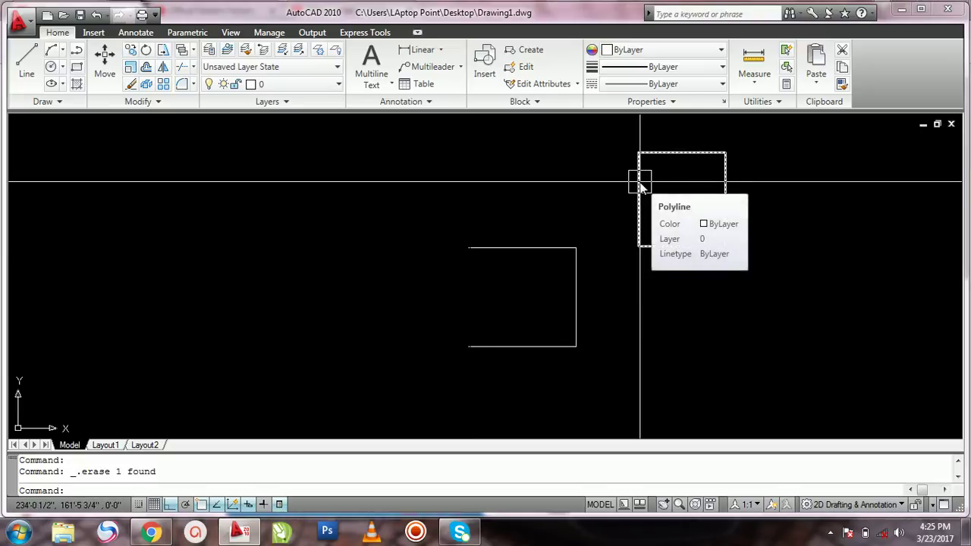
pyautogui.click(641, 186)
pyautogui.press('Delete')
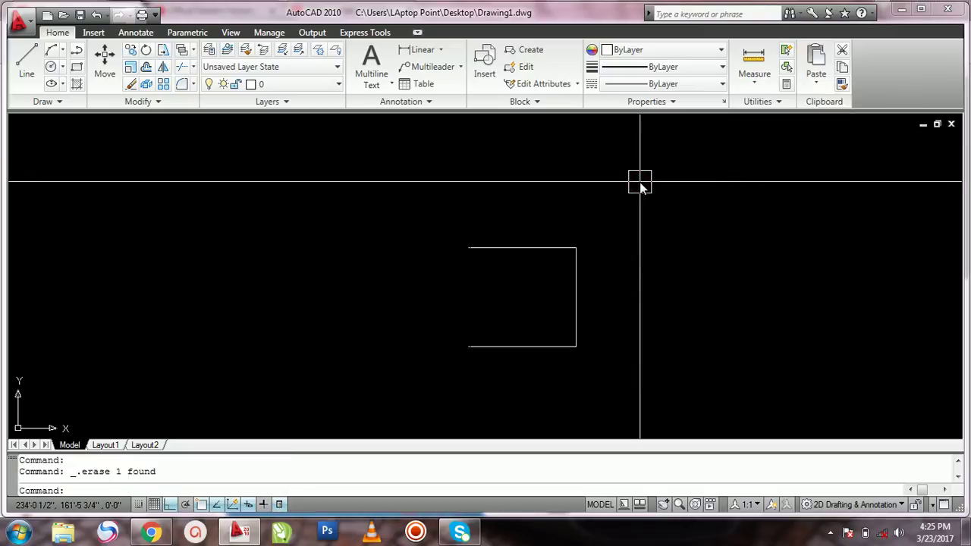
pyautogui.hotkey('ctrl', 'z')
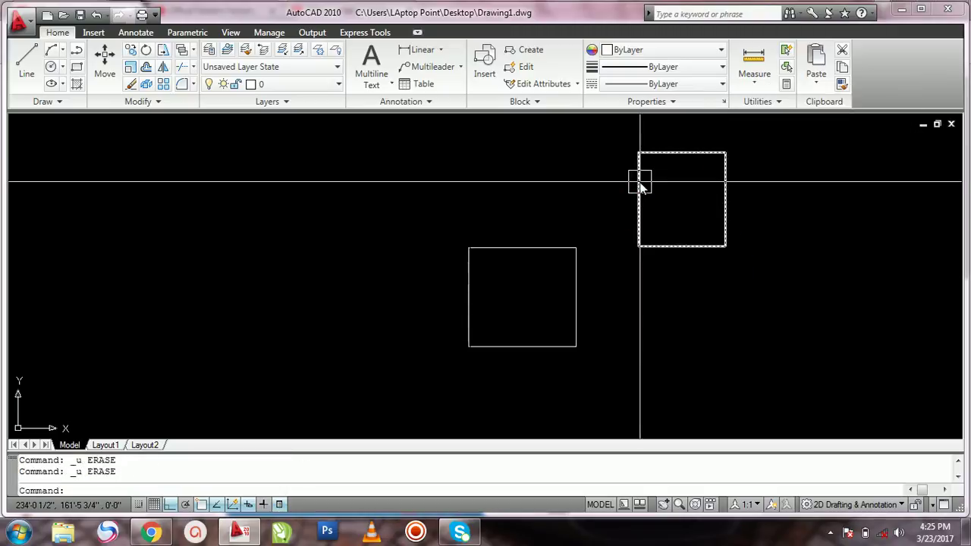
# Step: Window-select the exploded rectangle to check that it consists of separate lines, and clear the selection
pyautogui.click(429, 210)
pyautogui.click(600, 375)
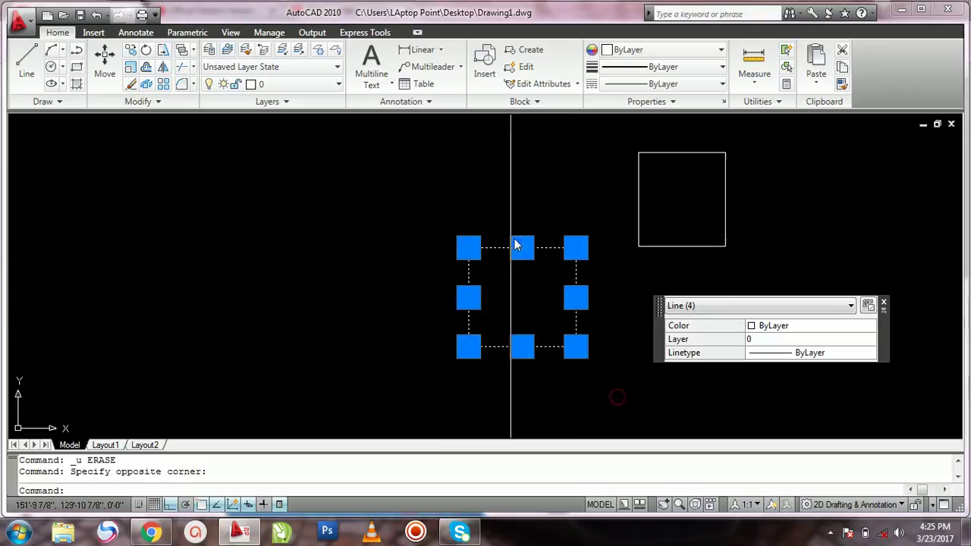
pyautogui.click(533, 211)
pyautogui.press('Escape')
pyautogui.press('Escape')
pyautogui.scroll(3, 467, 258)
pyautogui.scroll(-4, 470, 260)
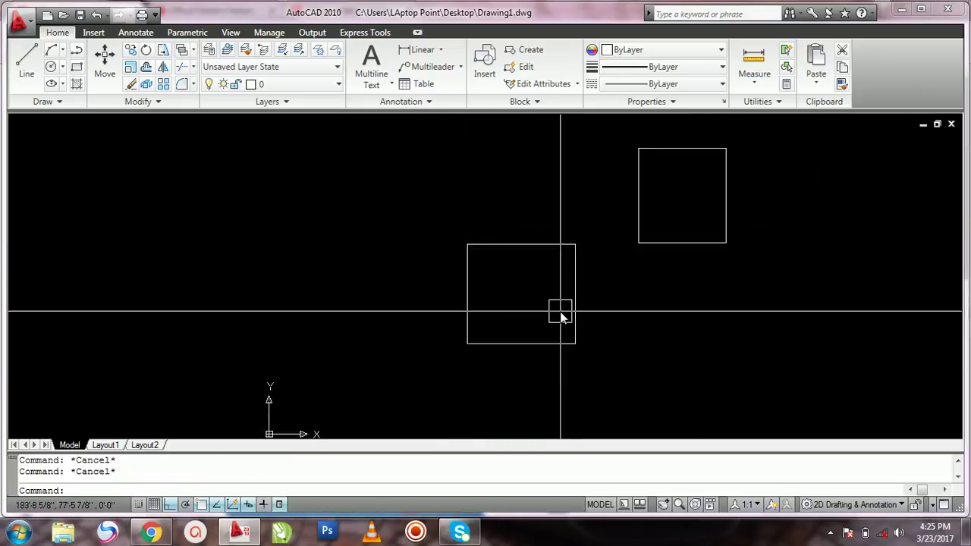
# Step: Select the exploded rectangle's lines again and the unexploded smaller rectangle separately to compare their object types, clearing each selection
pyautogui.click(599, 225)
pyautogui.click(462, 357)
pyautogui.click(422, 235)
pyautogui.press('Escape')
pyautogui.press('Escape')
pyautogui.click(625, 138)
pyautogui.click(749, 260)
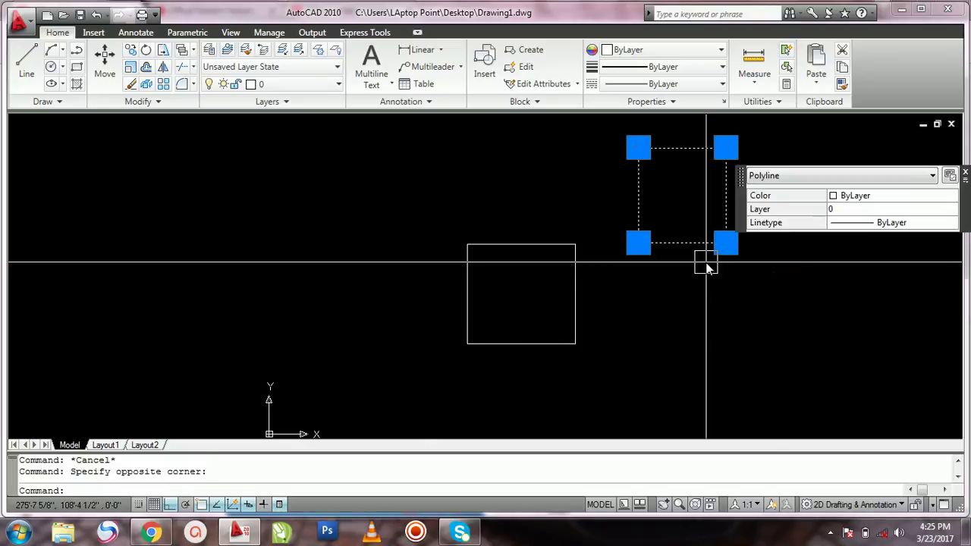
pyautogui.press('Escape')
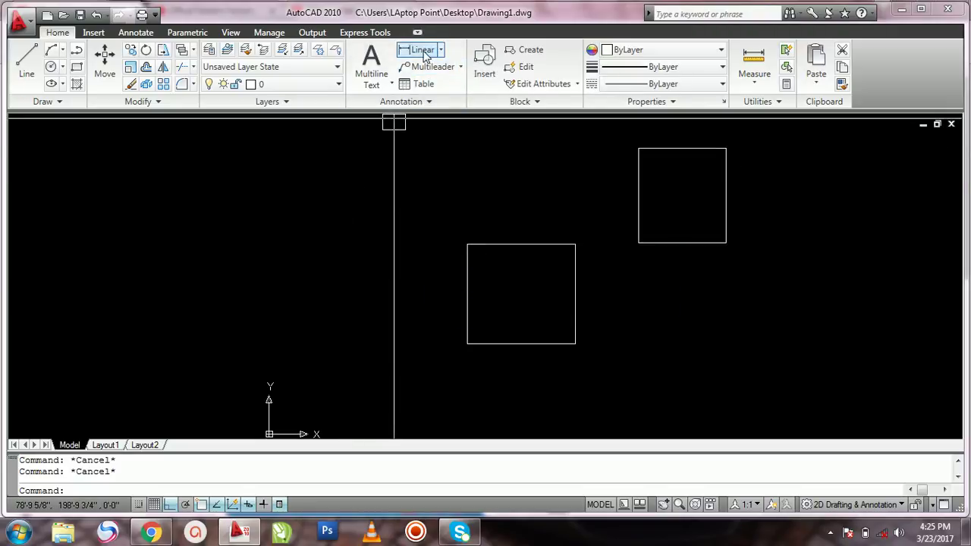
pyautogui.click(424, 51)
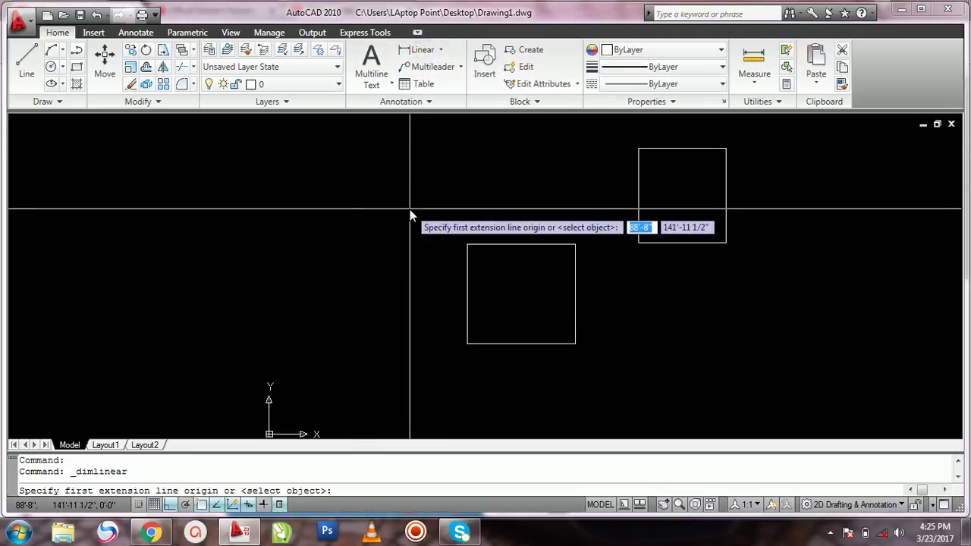
pyautogui.press('Escape')
pyautogui.press('Escape')
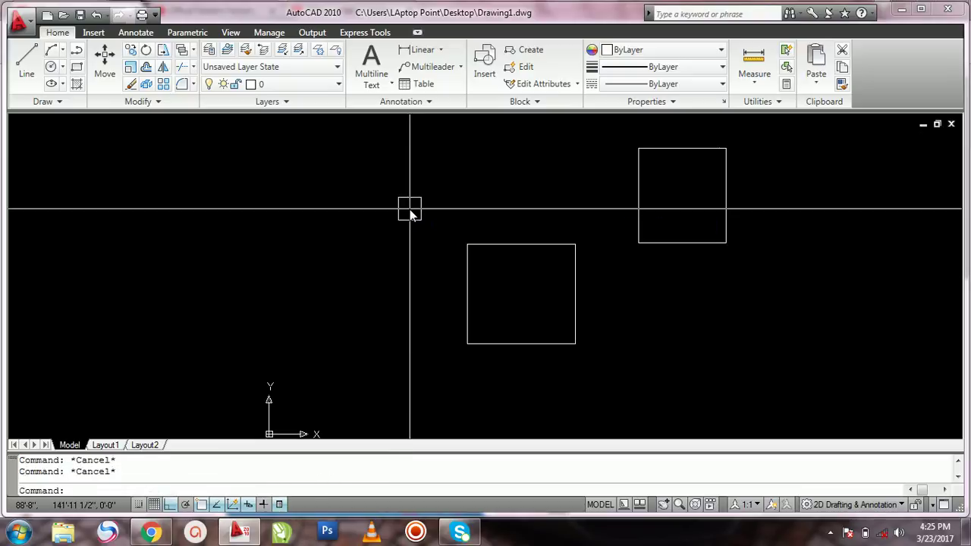
# Step: Add a horizontal linear dimension just above the exploded rectangle's upper side, between its two upper corners, and inspect its text
pyautogui.write('dli')
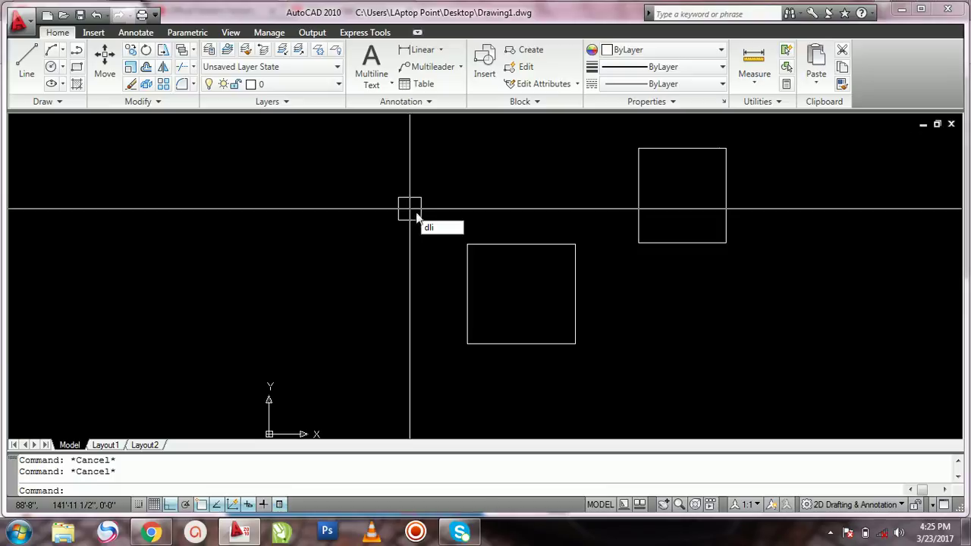
pyautogui.press('Return')
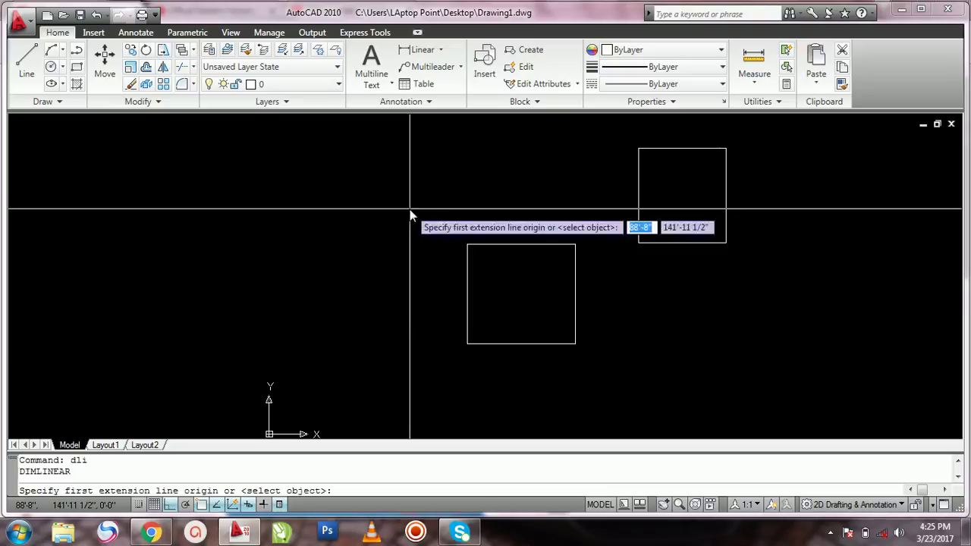
pyautogui.click(465, 252)
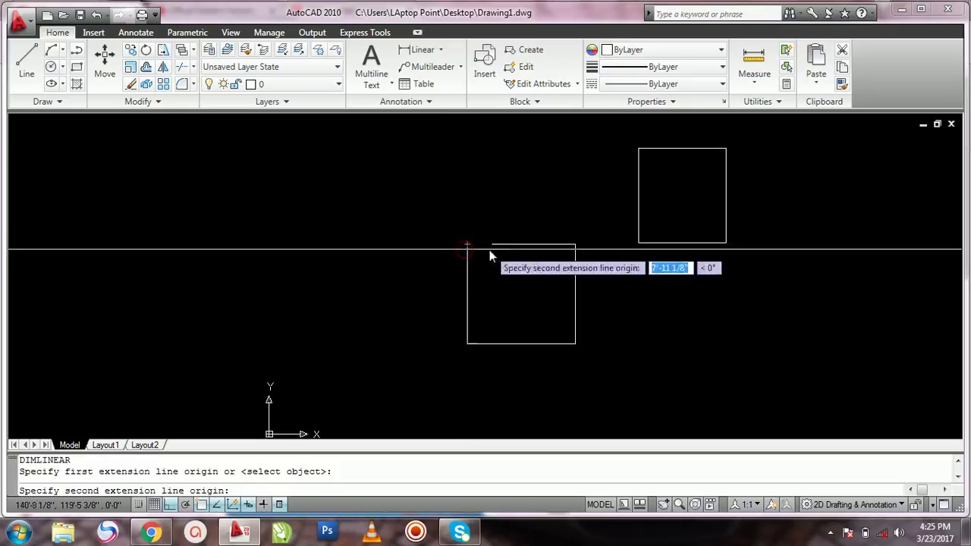
pyautogui.click(579, 229)
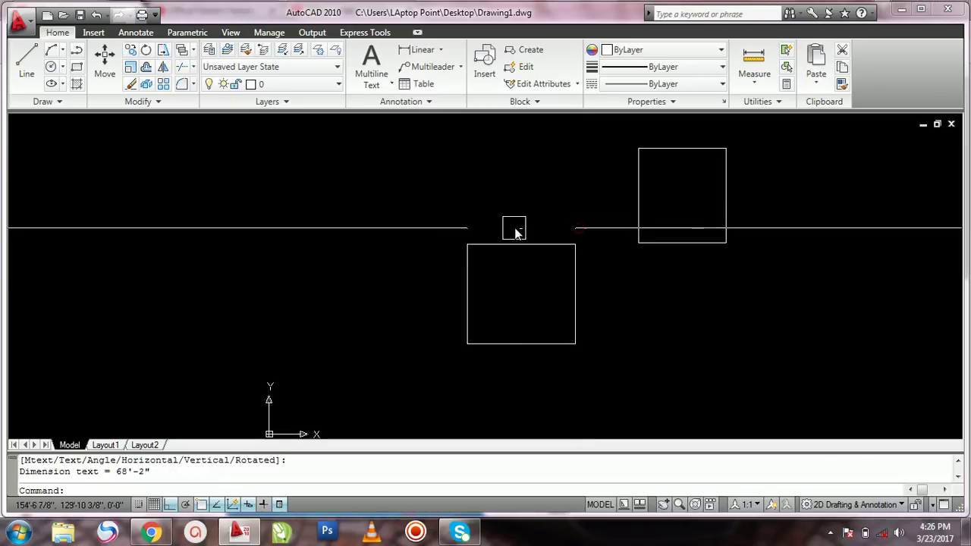
pyautogui.scroll(6, 510, 232)
pyautogui.scroll(-3, 616, 195)
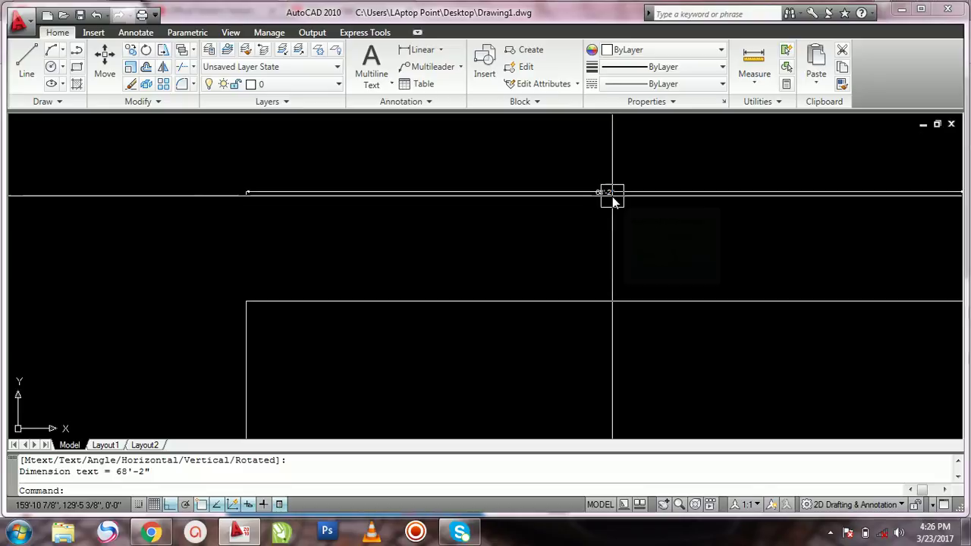
pyautogui.scroll(3, 385, 190)
# Step: Add a vertical linear dimension just outside the exploded rectangle's right side, from its upper to its lower corner, and inspect its text
pyautogui.scroll(-5, 797, 202)
pyautogui.scroll(-4, 944, 292)
pyautogui.scroll(-1, 947, 292)
pyautogui.scroll(3, 946, 305)
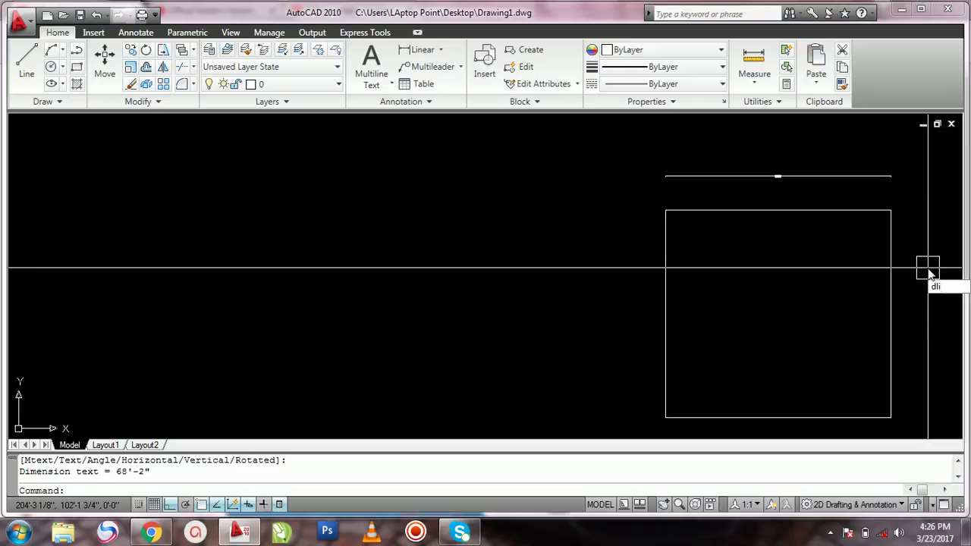
pyautogui.press('Return')
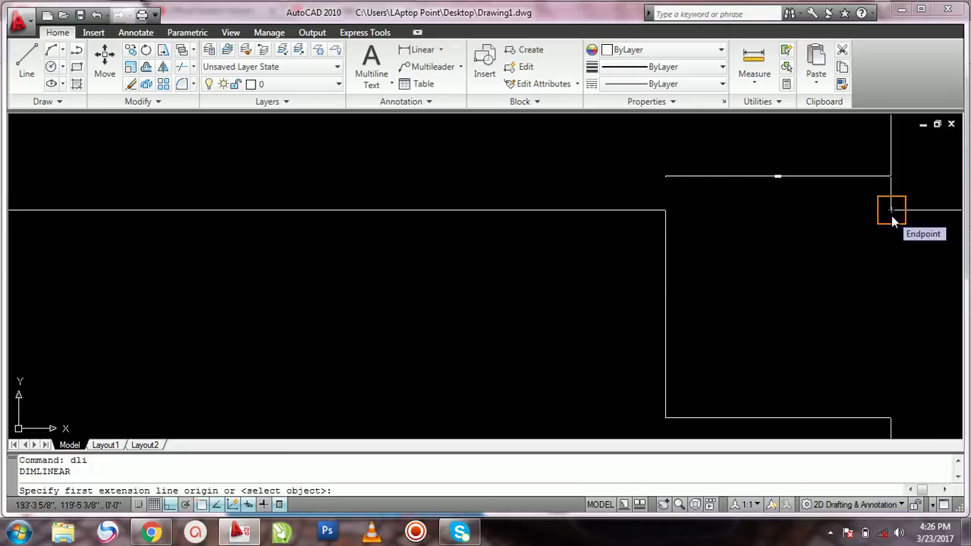
pyautogui.click(893, 220)
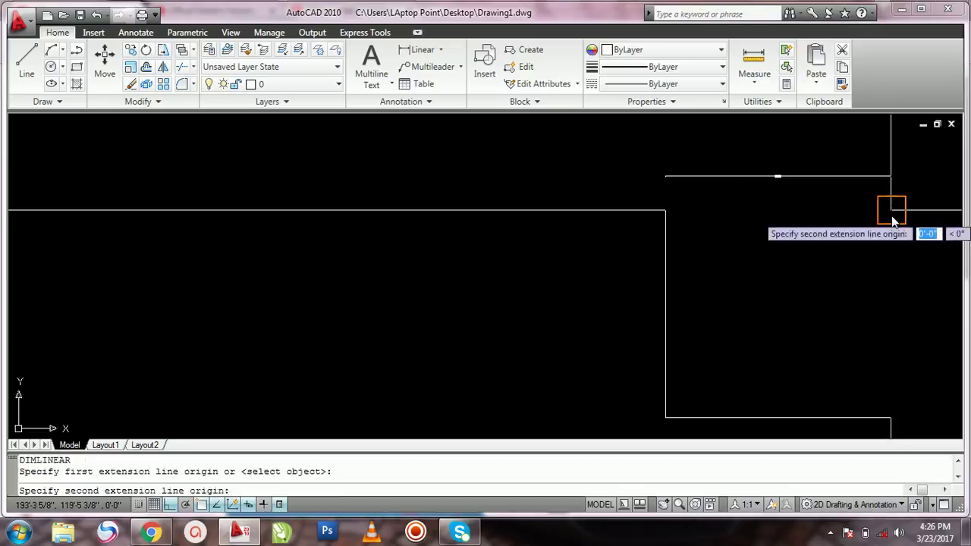
pyautogui.click(892, 416)
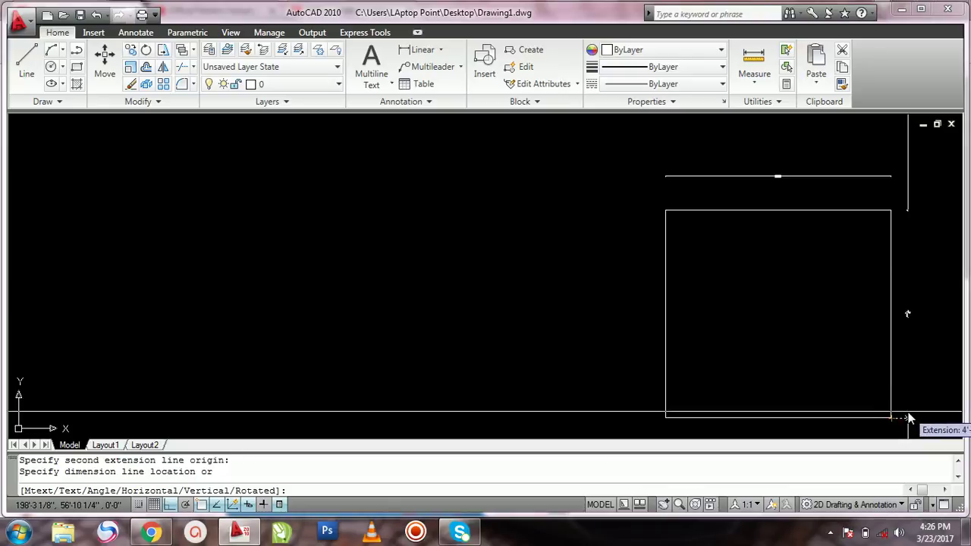
pyautogui.click(908, 416)
pyautogui.scroll(4, 912, 350)
pyautogui.scroll(2, 895, 349)
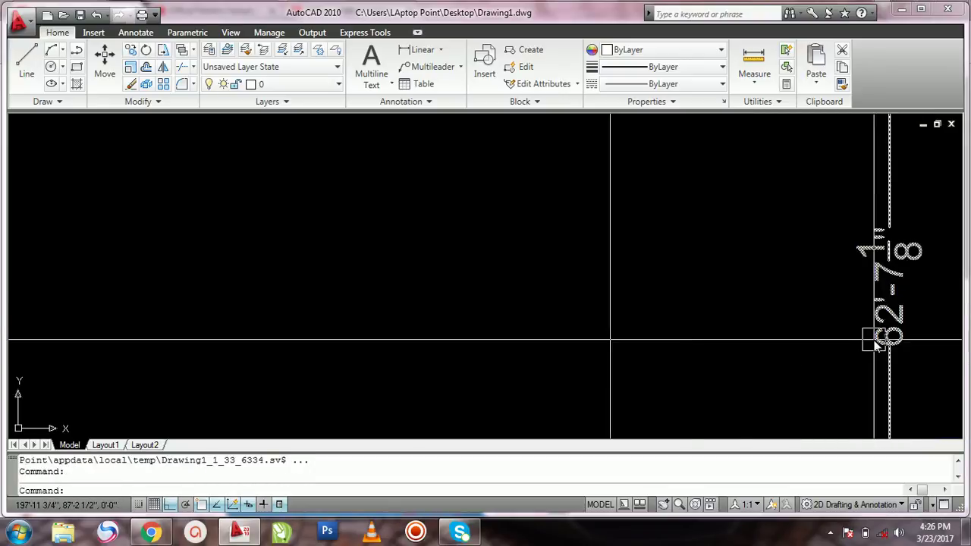
# Step: Add a horizontal linear dimension just above the unexploded smaller rectangle's upper side, between its upper corners, and inspect its text
pyautogui.scroll(-5, 815, 337)
pyautogui.scroll(-4, 798, 347)
pyautogui.scroll(3, 759, 322)
pyautogui.scroll(-8, 754, 325)
pyautogui.scroll(5, 878, 284)
pyautogui.scroll(1, 660, 279)
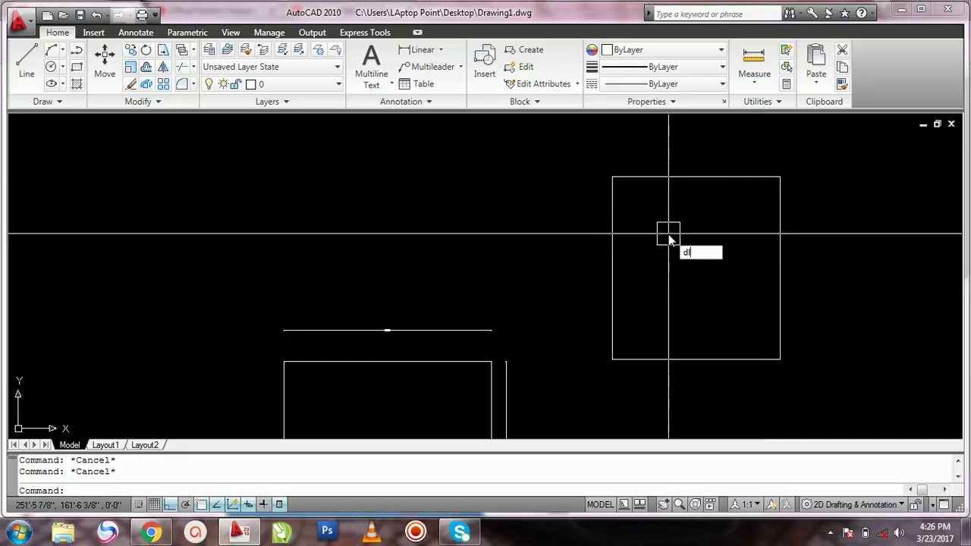
pyautogui.press('Return')
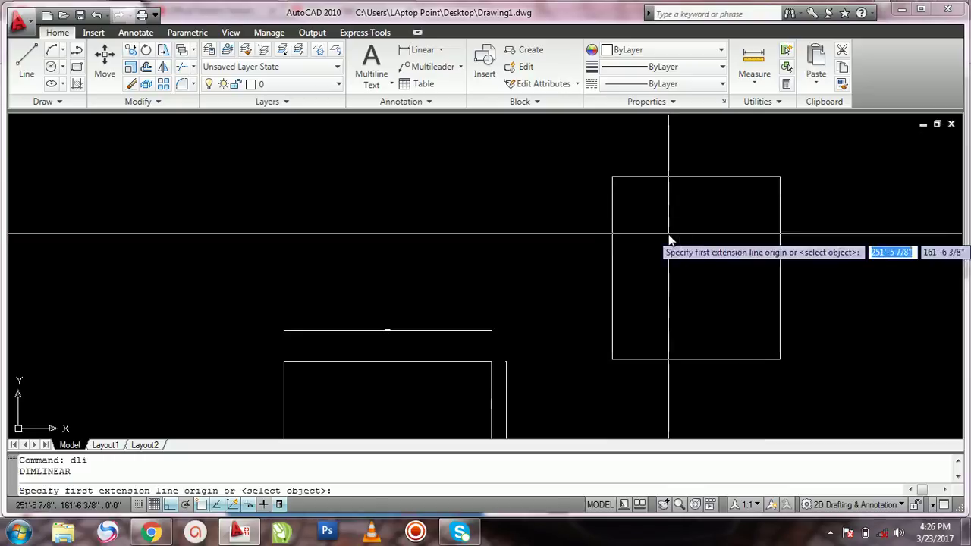
pyautogui.click(612, 176)
pyautogui.click(771, 186)
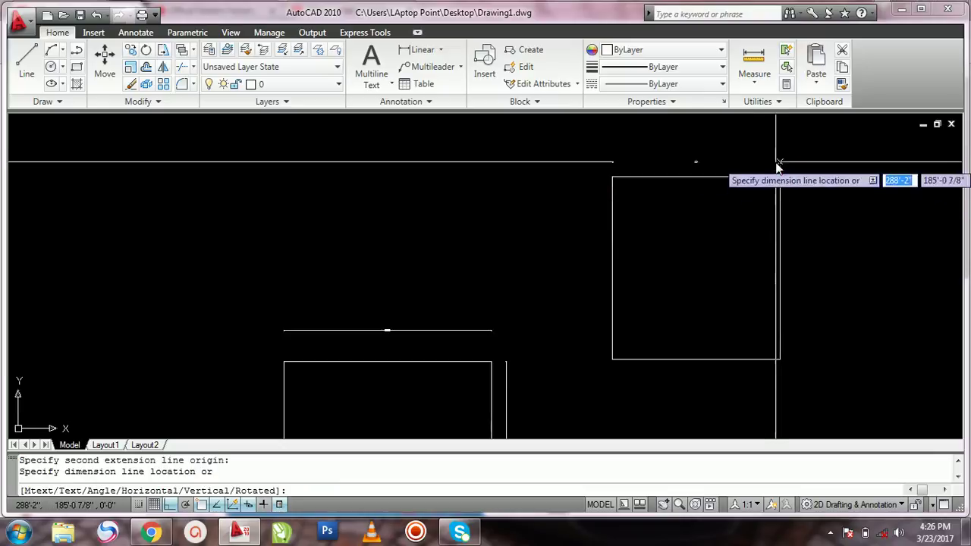
pyautogui.click(777, 163)
pyautogui.scroll(3, 731, 138)
pyautogui.scroll(-3, 741, 145)
pyautogui.scroll(3, 742, 144)
pyautogui.scroll(-3, 736, 143)
pyautogui.scroll(5, 736, 139)
pyautogui.scroll(-5, 731, 144)
# Step: Add a vertical linear dimension just outside the smaller rectangle's right side, from its upper to its lower corner, and inspect its text
pyautogui.scroll(-3, 917, 286)
pyautogui.scroll(2, 913, 280)
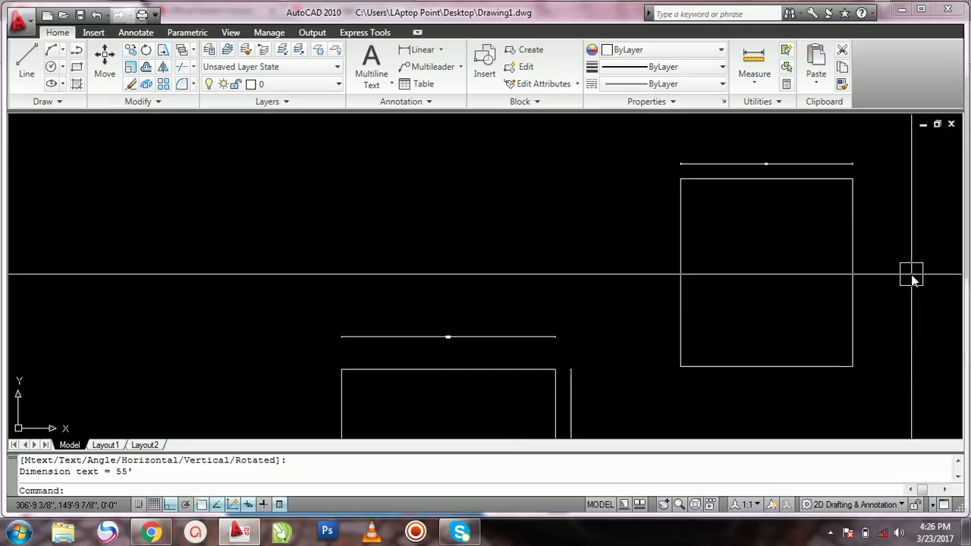
pyautogui.scroll(3, 896, 269)
pyautogui.scroll(-4, 899, 273)
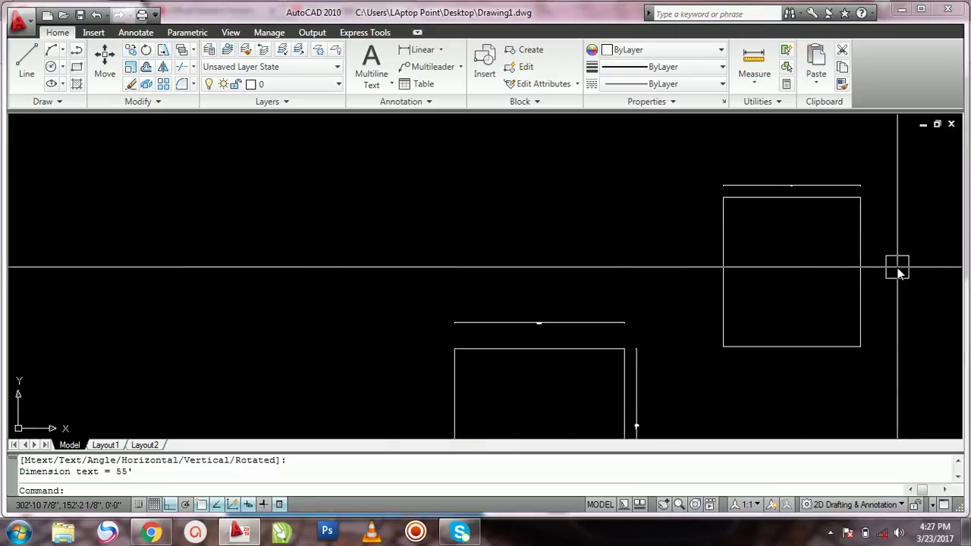
pyautogui.press('Return')
pyautogui.click(860, 197)
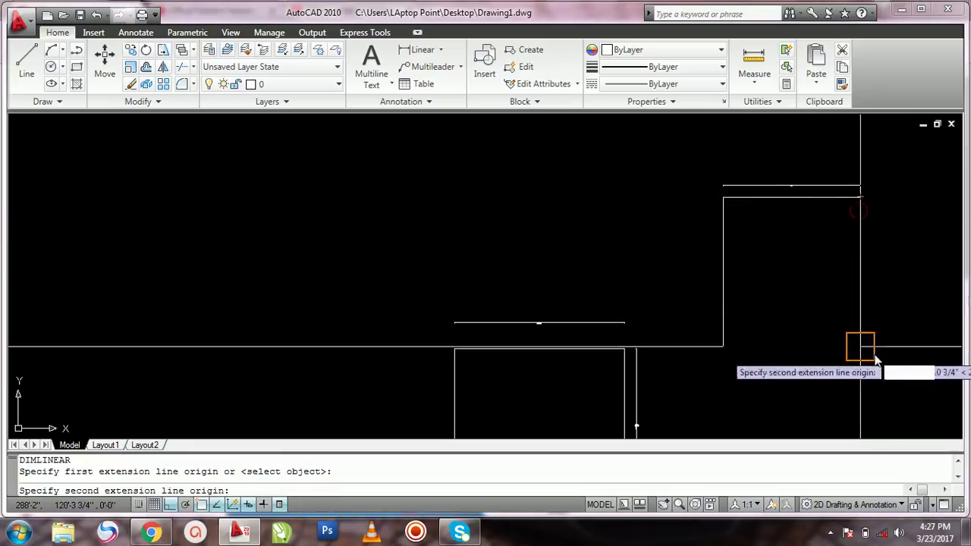
pyautogui.click(860, 346)
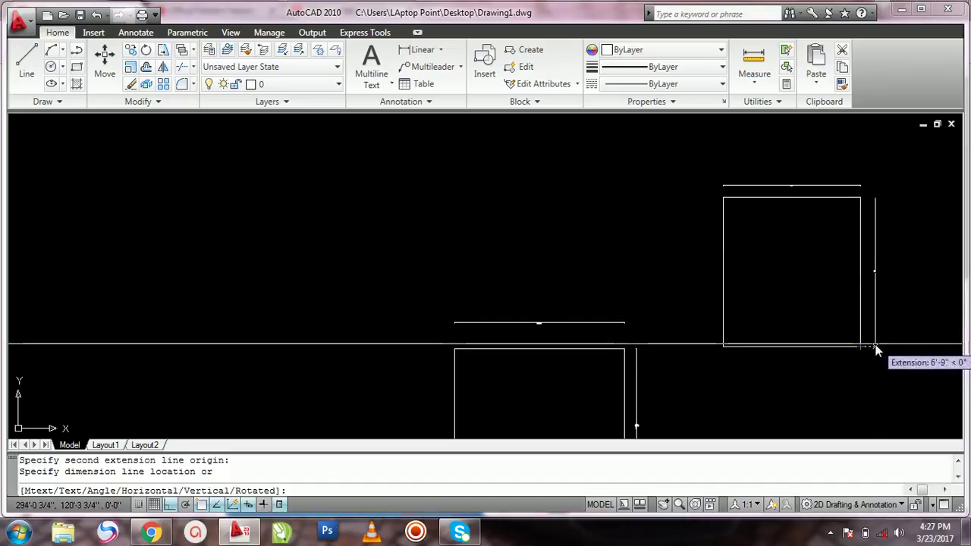
pyautogui.click(876, 349)
pyautogui.scroll(5, 879, 319)
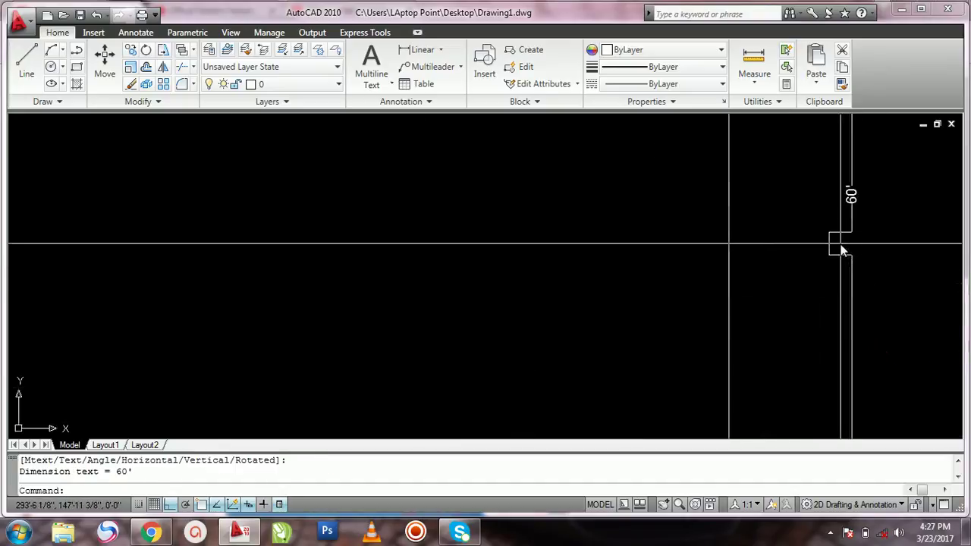
pyautogui.scroll(-5, 900, 189)
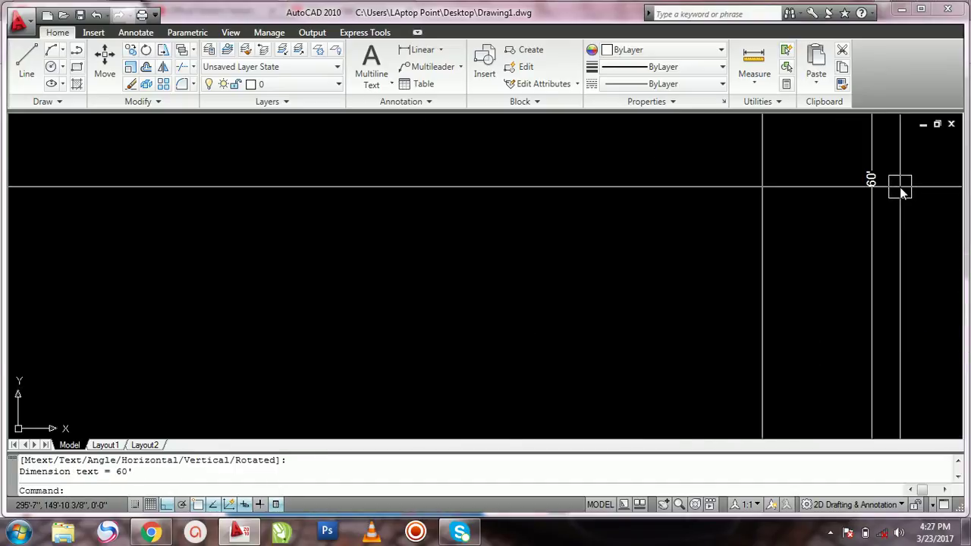
# Step: Select everything in the drawing and erase it, including both rectangles and their dimensions
pyautogui.scroll(-4, 490, 207)
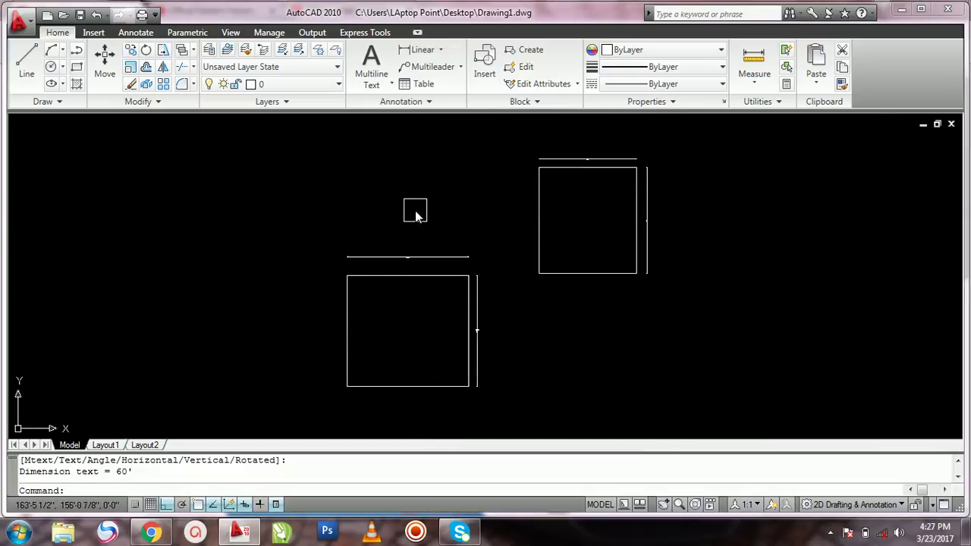
pyautogui.hotkey('ctrl', 'a')
pyautogui.press('Delete')
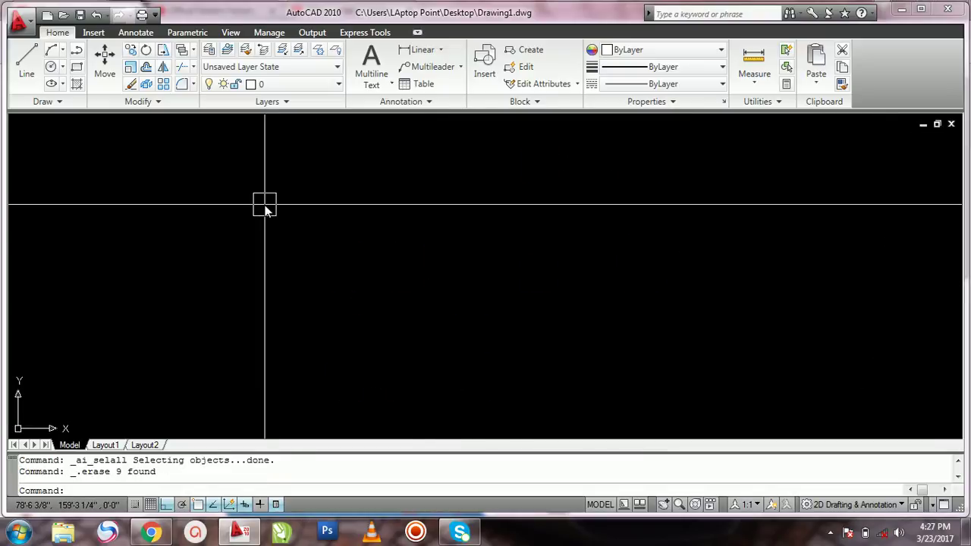
# Step: Draw a freehand rectangle about 80' wide in the empty drawing area
pyautogui.write('rec')
pyautogui.press('Return')
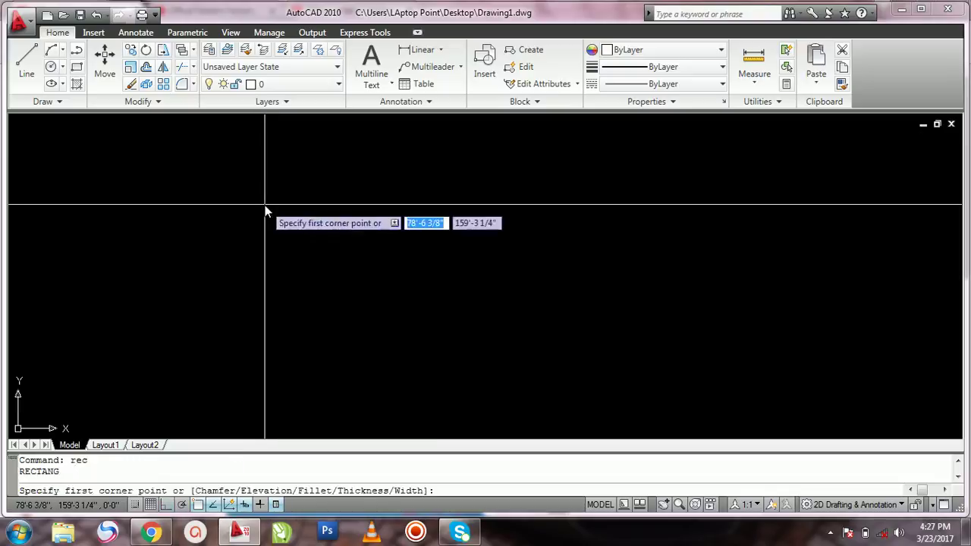
pyautogui.click(268, 197)
pyautogui.click(410, 321)
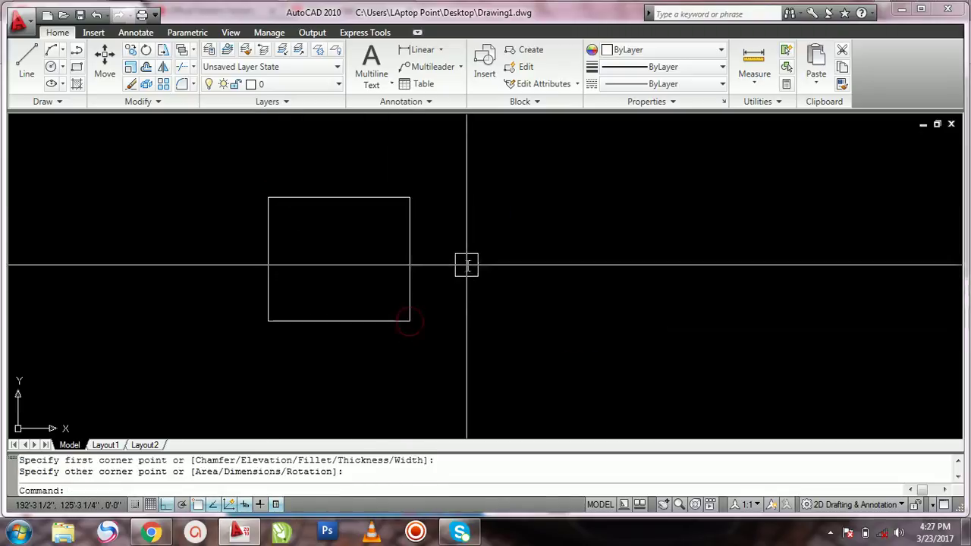
# Step: Draw a second rectangle 80' wide and 90' high, starting from a corner to the right of the first rectangle
pyautogui.click(489, 190)
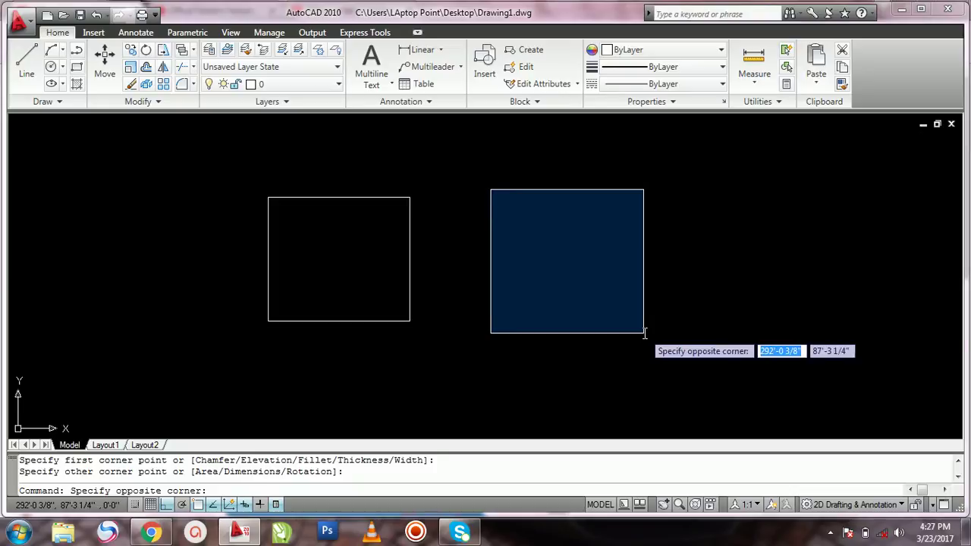
pyautogui.press('Escape')
pyautogui.press('Return')
pyautogui.click(515, 179)
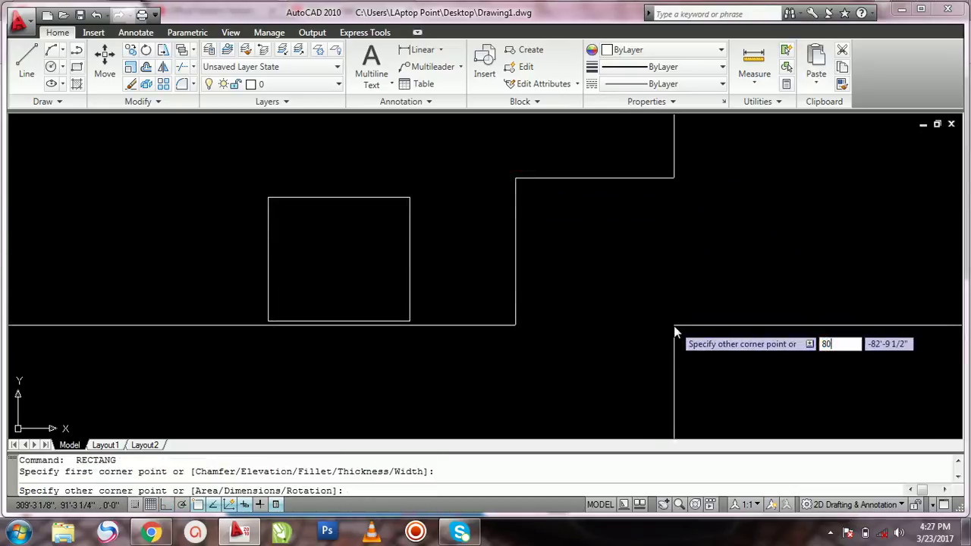
pyautogui.write('80')
pyautogui.press('Tab')
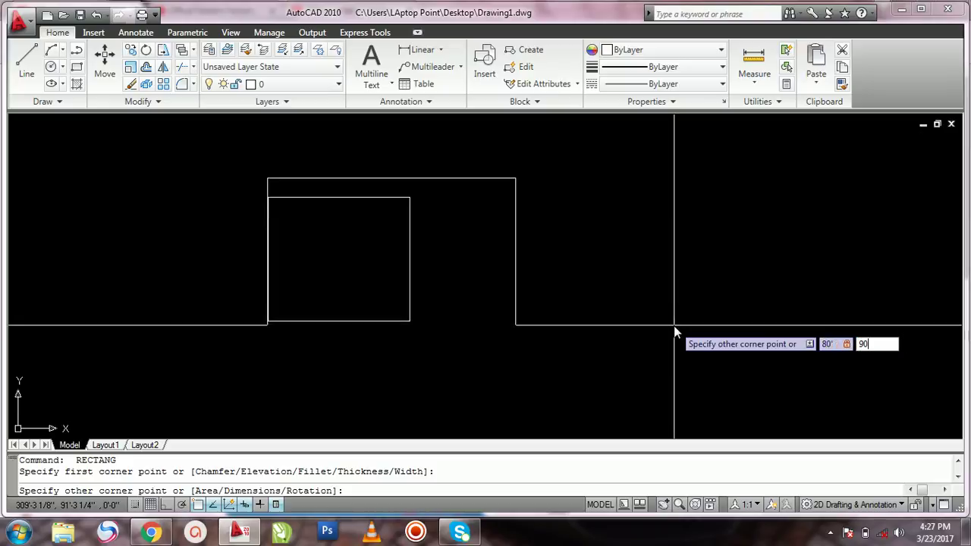
pyautogui.write('90')
pyautogui.press('Return')
pyautogui.scroll(-5, 674, 326)
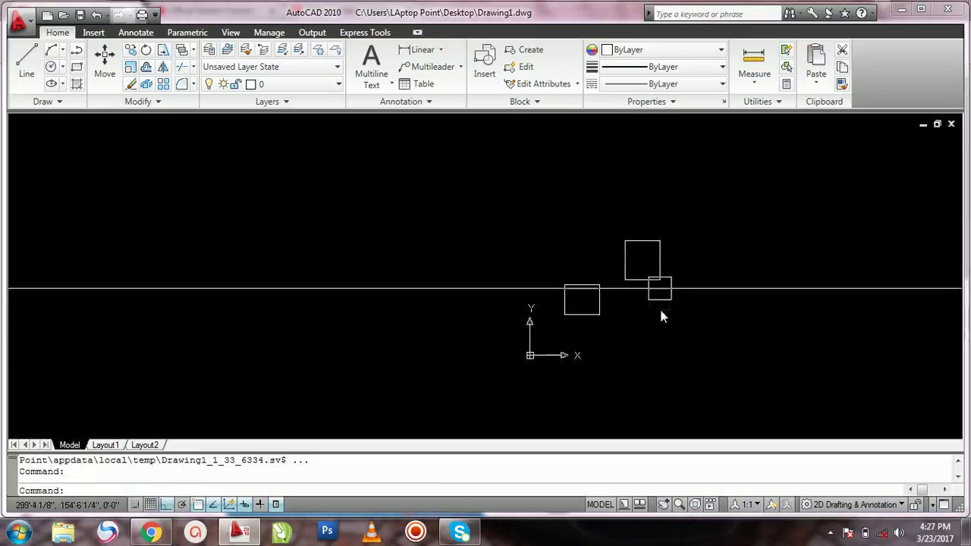
pyautogui.scroll(2, 670, 267)
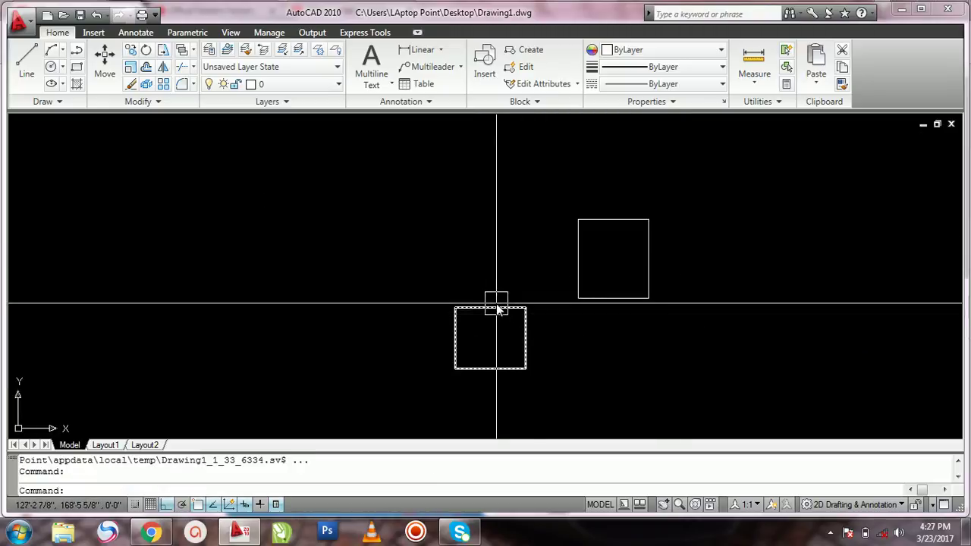
# Step: Select both rectangles to check their object type and clear the selection
pyautogui.click(498, 308)
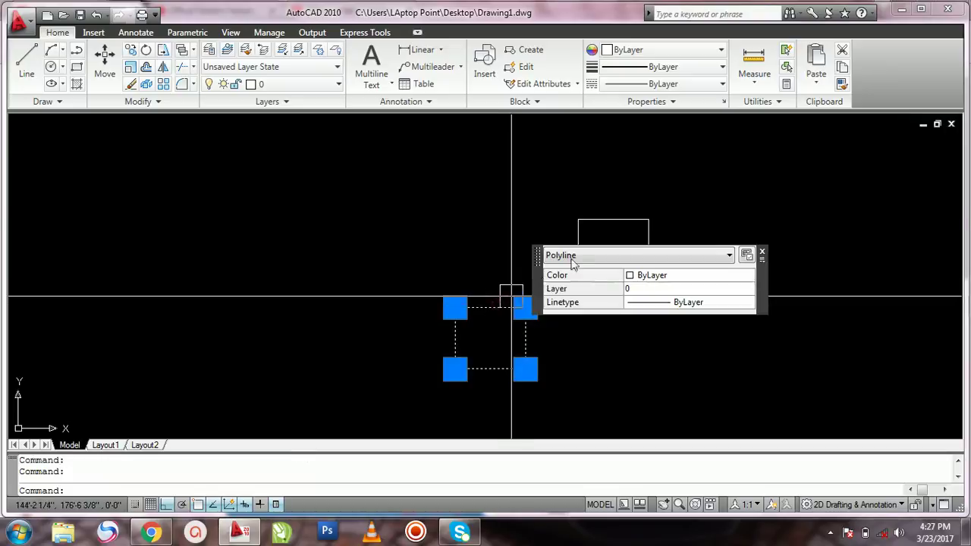
pyautogui.click(596, 222)
pyautogui.press('Escape')
pyautogui.press('Escape')
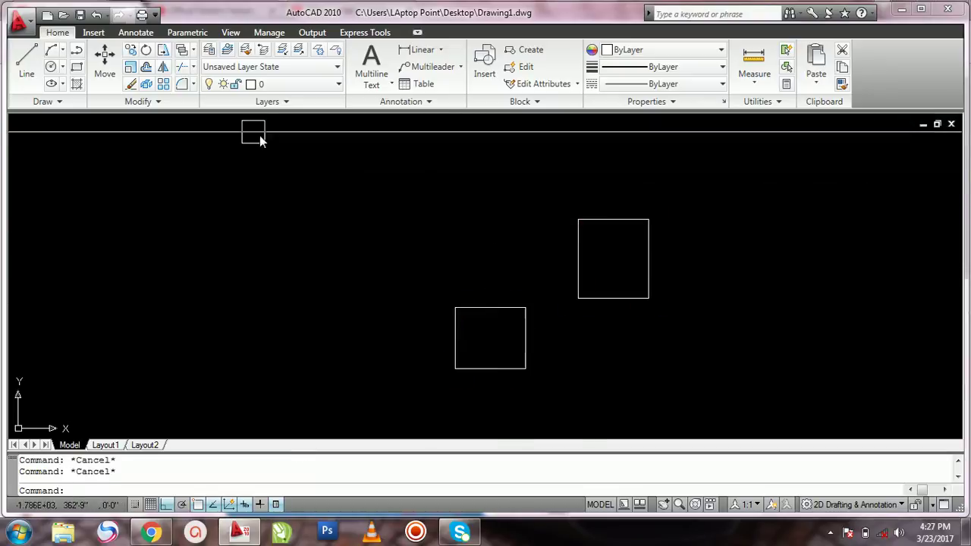
# Step: Explode the freehand rectangle, check it by selecting at its upper-left corner, and clear the selection
pyautogui.write('x')
pyautogui.press('Return')
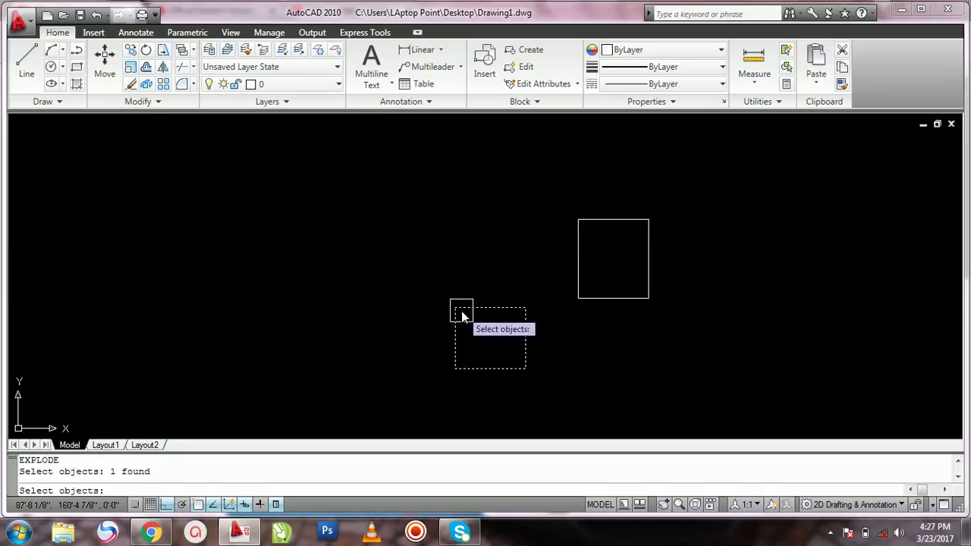
pyautogui.press('Return')
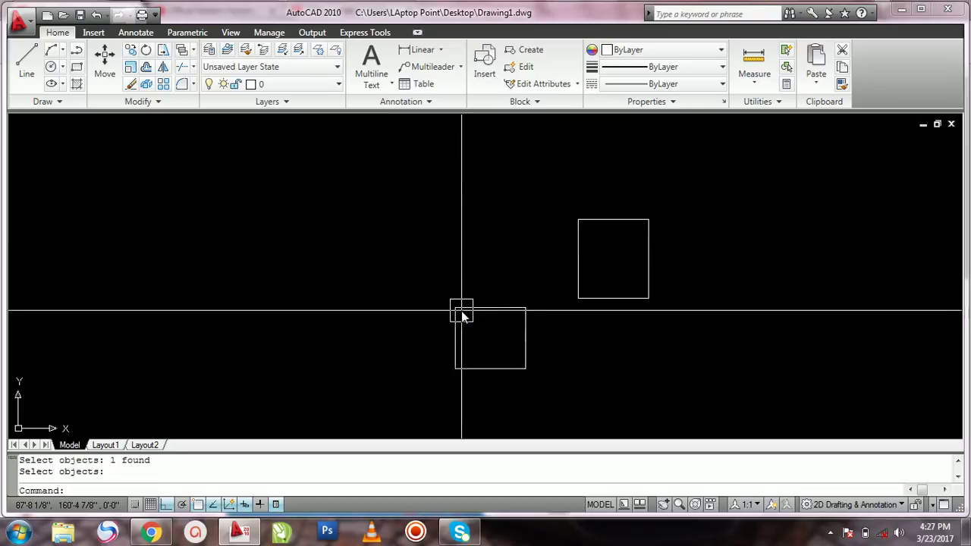
pyautogui.click(462, 314)
pyautogui.press('Escape')
pyautogui.press('Escape')
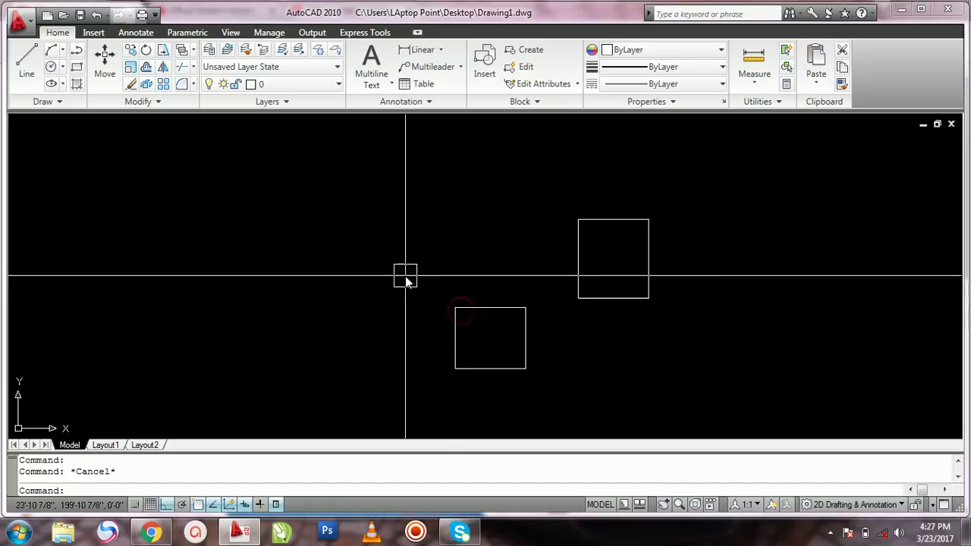
# Step: Compare how the intact 80' by 90' rectangle and the exploded rectangle's left side select, clearing each selection
pyautogui.click(578, 242)
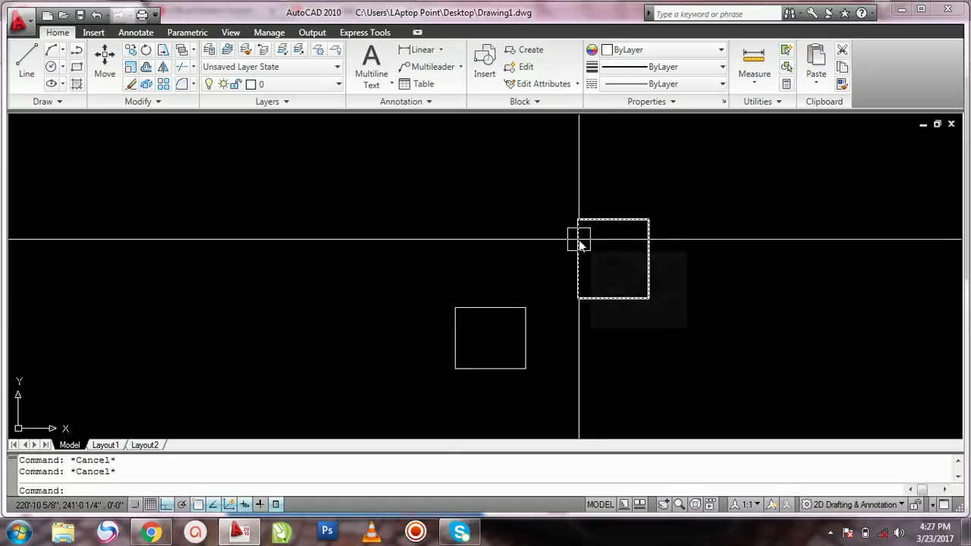
pyautogui.click(556, 202)
pyautogui.click(578, 243)
pyautogui.click(577, 242)
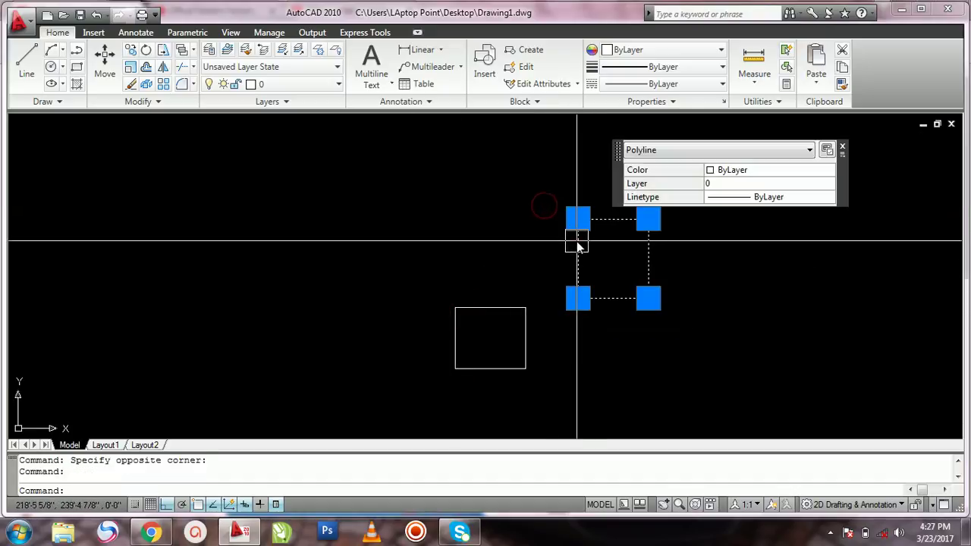
pyautogui.press('Escape')
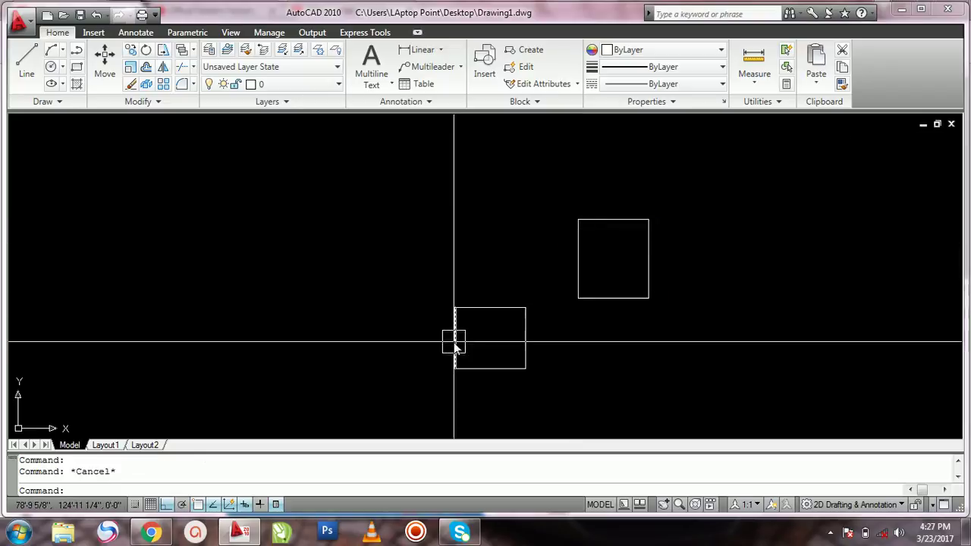
pyautogui.click(456, 346)
pyautogui.press('Escape')
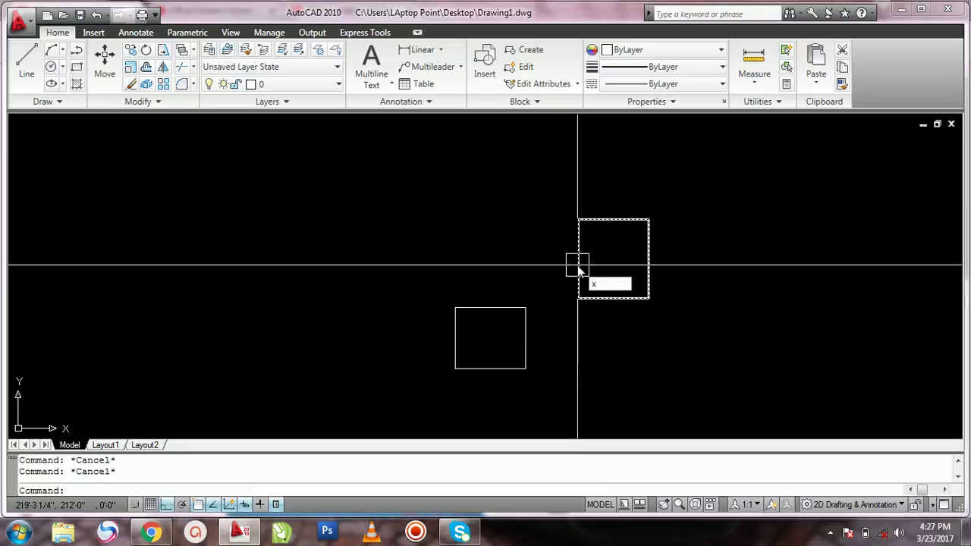
# Step: Explode the 80' by 90' rectangle and check its left and upper sides by selecting them individually
pyautogui.press('Return')
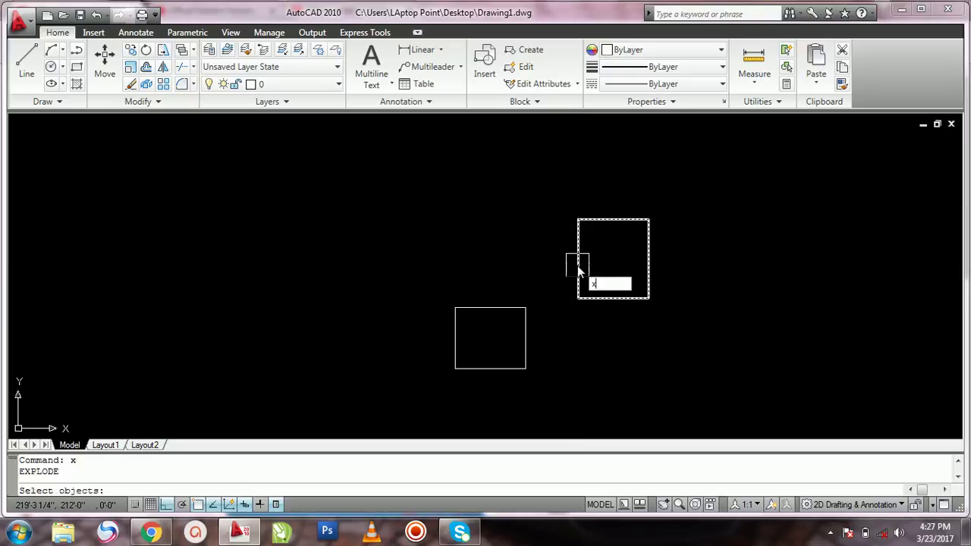
pyautogui.click(578, 222)
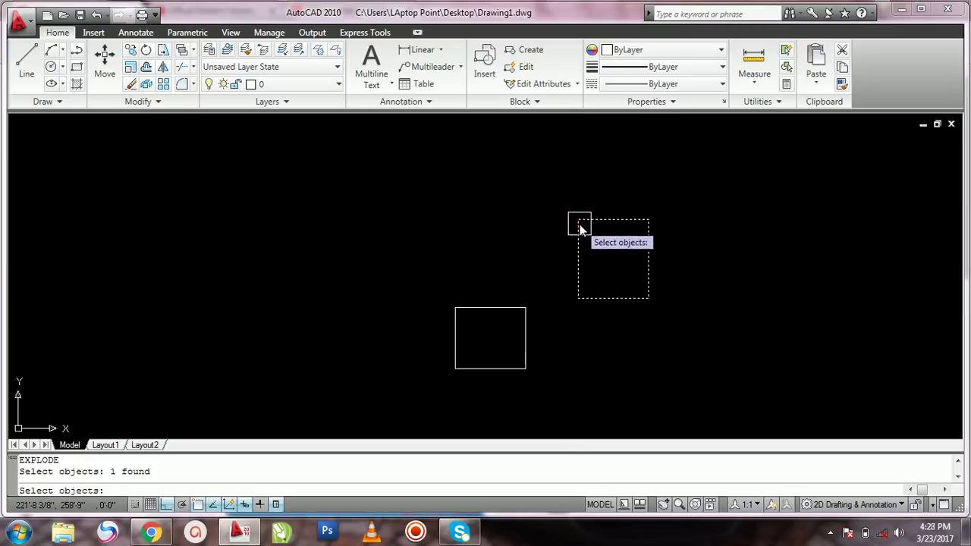
pyautogui.press('Return')
pyautogui.click(579, 224)
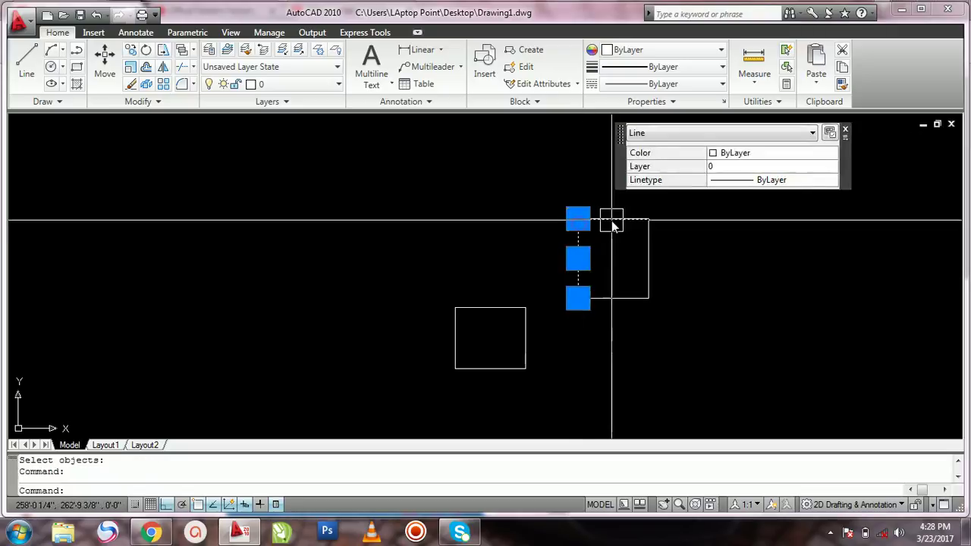
pyautogui.click(610, 219)
pyautogui.press('Escape')
pyautogui.press('Escape')
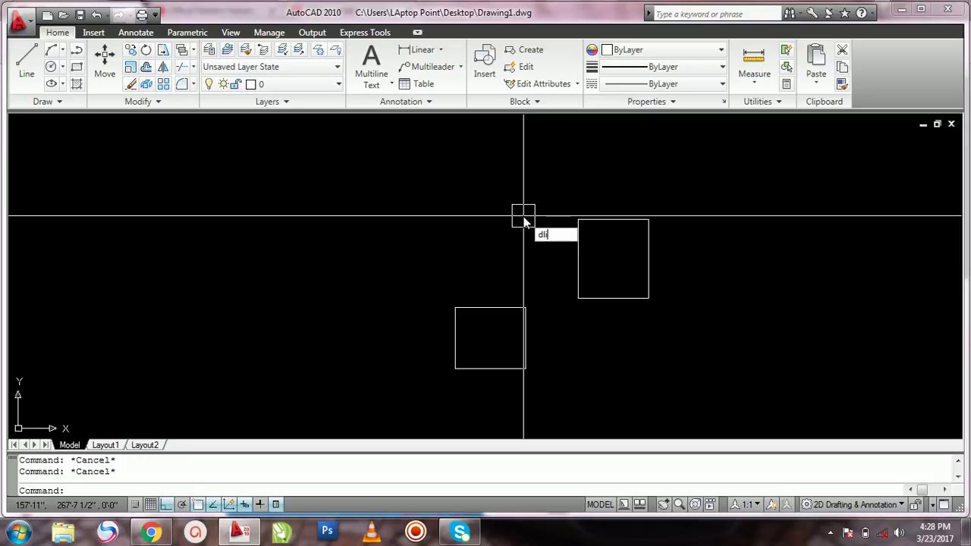
# Step: Add a horizontal linear dimension along the 80' by 90' rectangle's upper side, between its upper corners, and inspect its text
pyautogui.press('Return')
pyautogui.click(578, 221)
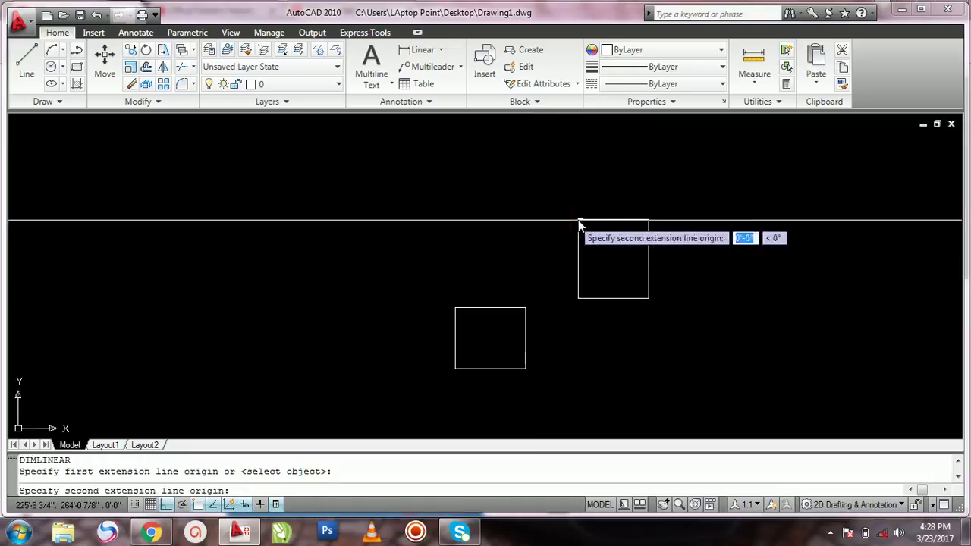
pyautogui.click(649, 220)
pyautogui.click(629, 202)
pyautogui.scroll(6, 631, 206)
pyautogui.scroll(4, 660, 285)
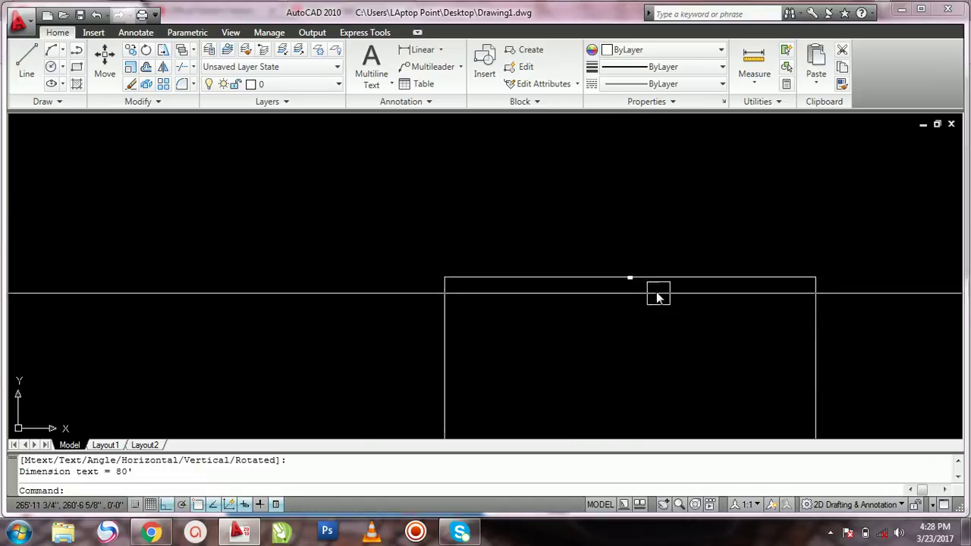
pyautogui.scroll(-5, 658, 297)
pyautogui.press('Escape')
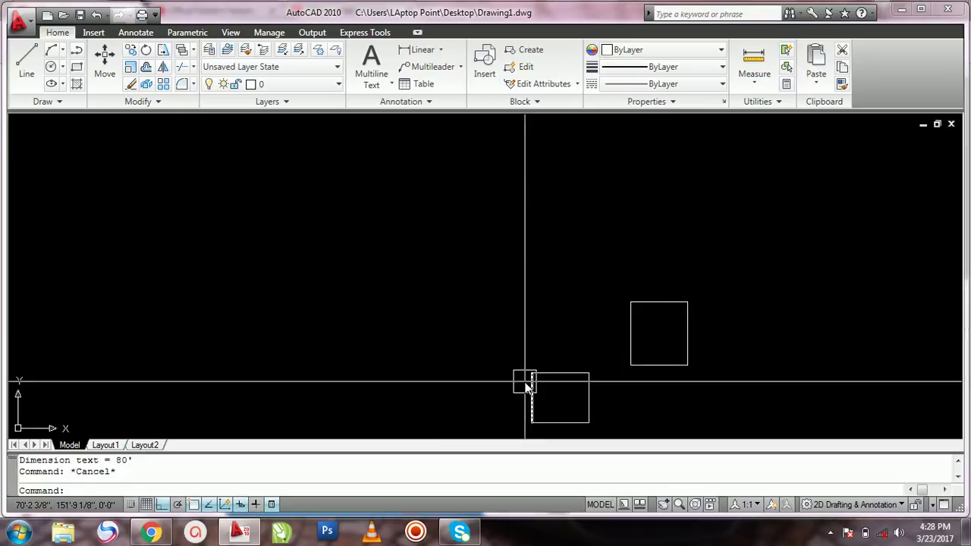
# Step: Add a horizontal linear dimension just above the freehand rectangle's upper side, between its upper corners, and inspect it
pyautogui.press('Return')
pyautogui.scroll(4, 528, 377)
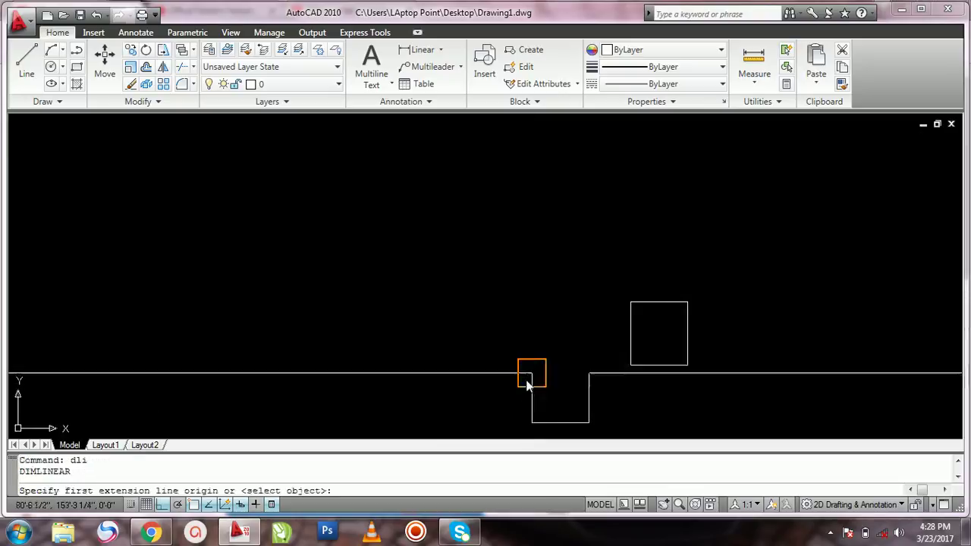
pyautogui.click(535, 368)
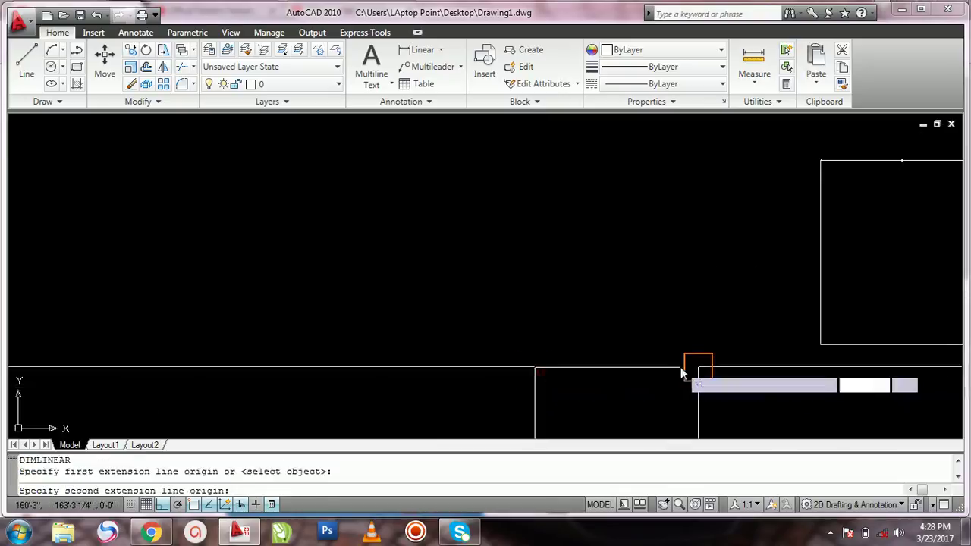
pyautogui.click(694, 367)
pyautogui.click(667, 350)
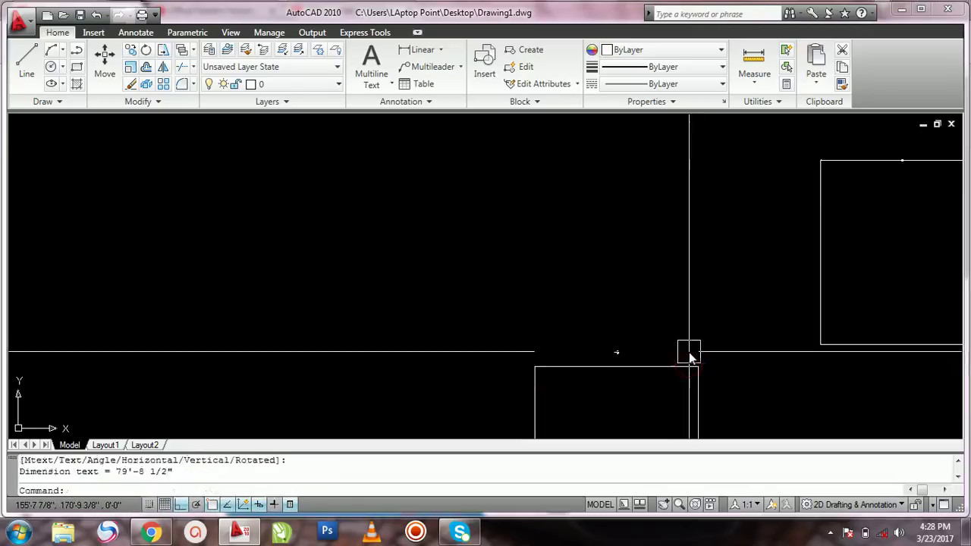
pyautogui.scroll(5, 622, 355)
pyautogui.scroll(-8, 722, 336)
pyautogui.scroll(6, 819, 410)
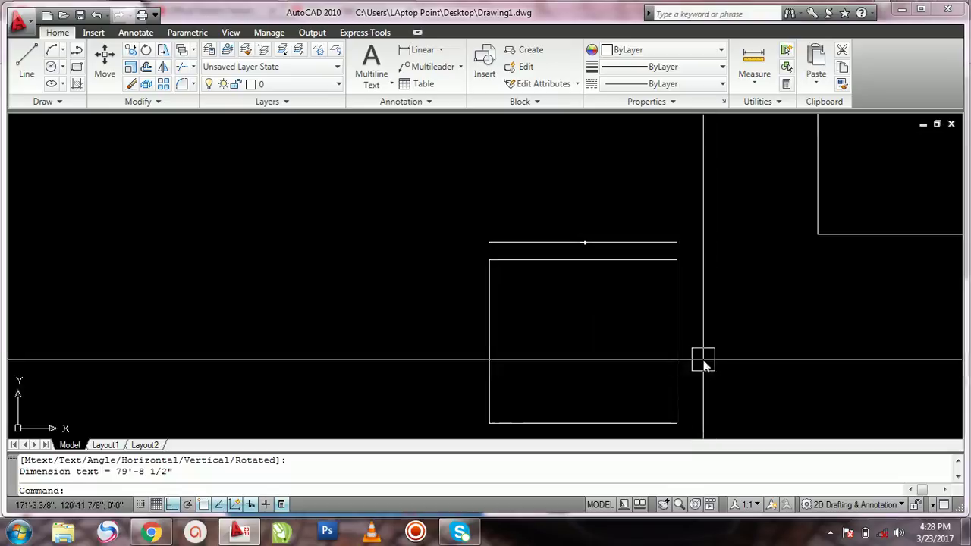
# Step: Erase both exploded rectangles and their dimensions, leaving the drawing empty
pyautogui.scroll(-8, 703, 364)
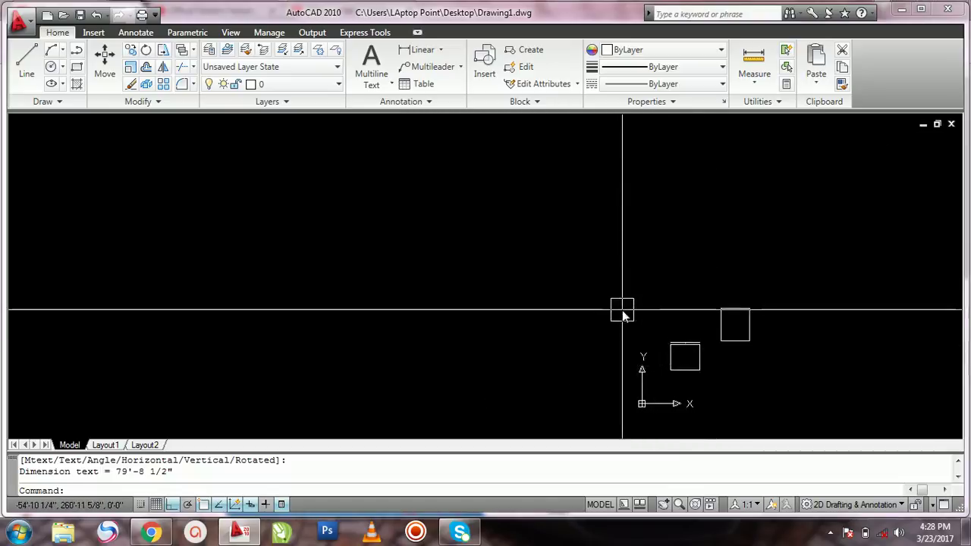
pyautogui.click(644, 282)
pyautogui.click(777, 370)
pyautogui.press('Delete')
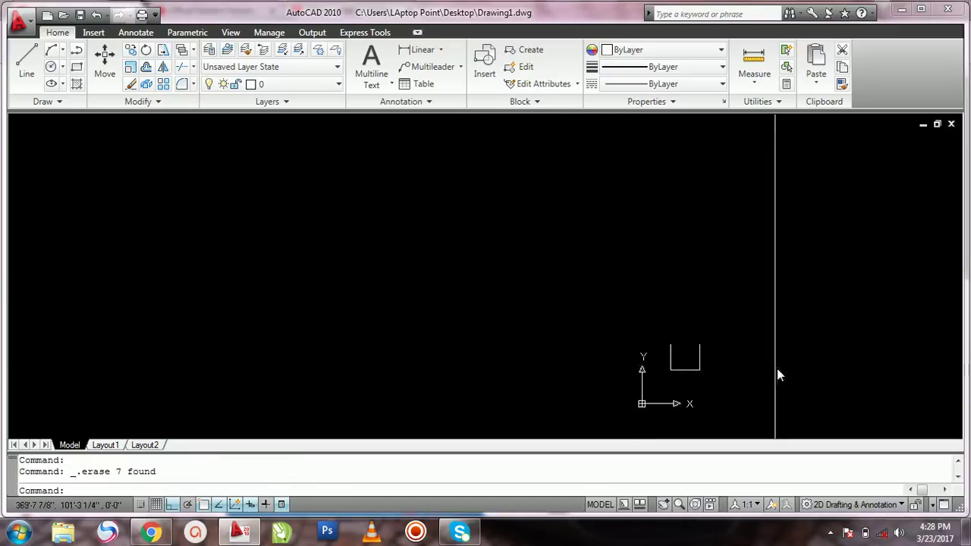
pyautogui.click(627, 308)
pyautogui.click(728, 392)
pyautogui.press('Delete')
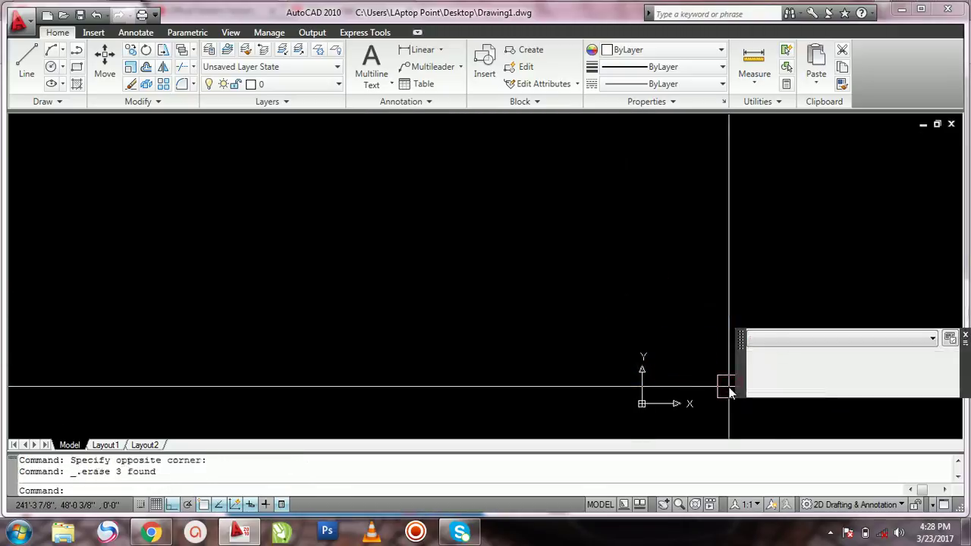
# Step: Draw a new freehand rectangle about 121' wide and 82' high in the empty drawing area
pyautogui.scroll(3, 698, 364)
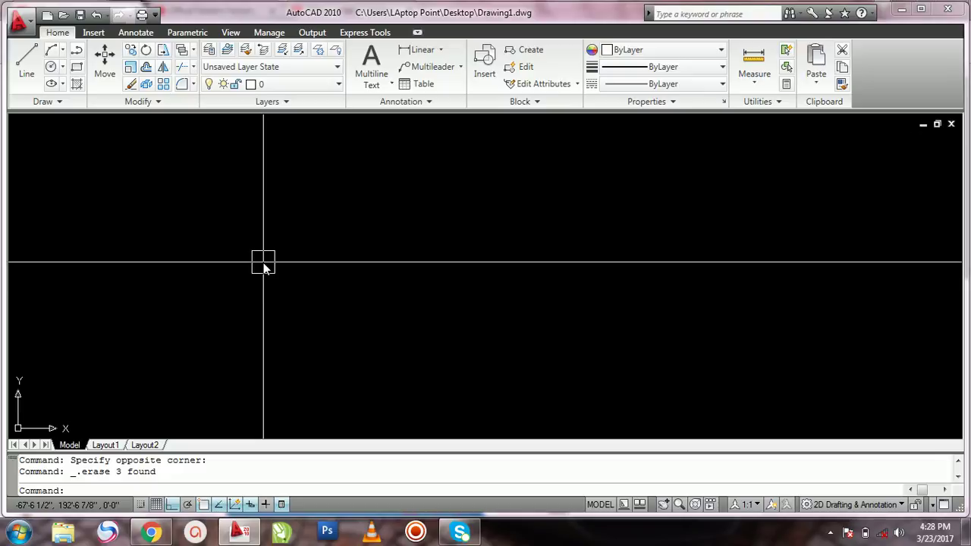
pyautogui.press('Return')
pyautogui.click(262, 204)
pyautogui.click(443, 325)
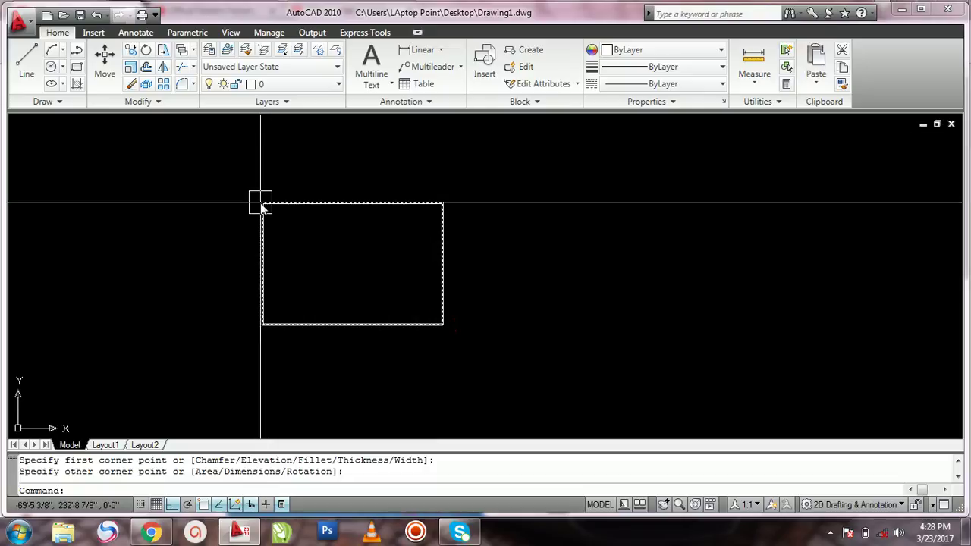
# Step: Add a horizontal linear dimension between the new rectangle's upper corners, placed along its upper side
pyautogui.write('dli')
pyautogui.press('Return')
pyautogui.click(261, 203)
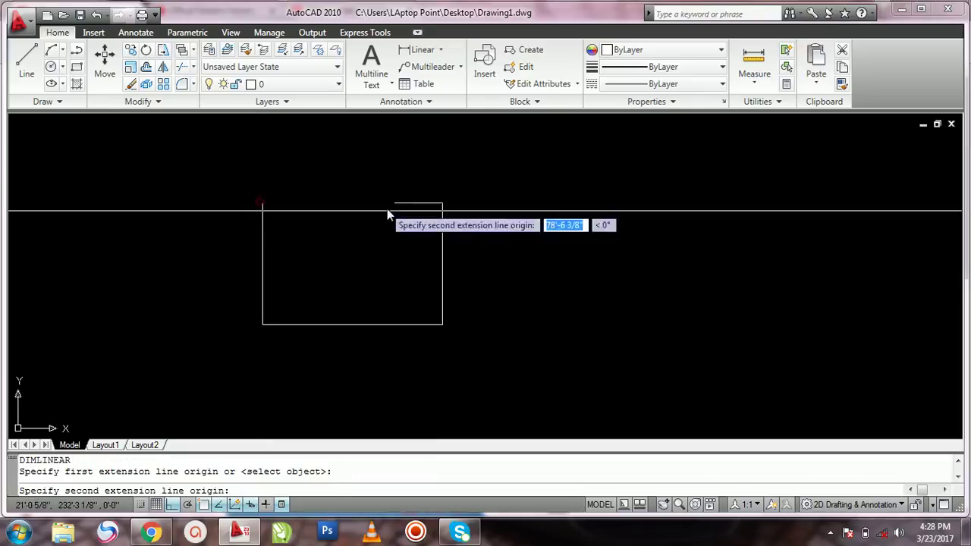
pyautogui.click(443, 203)
pyautogui.click(414, 199)
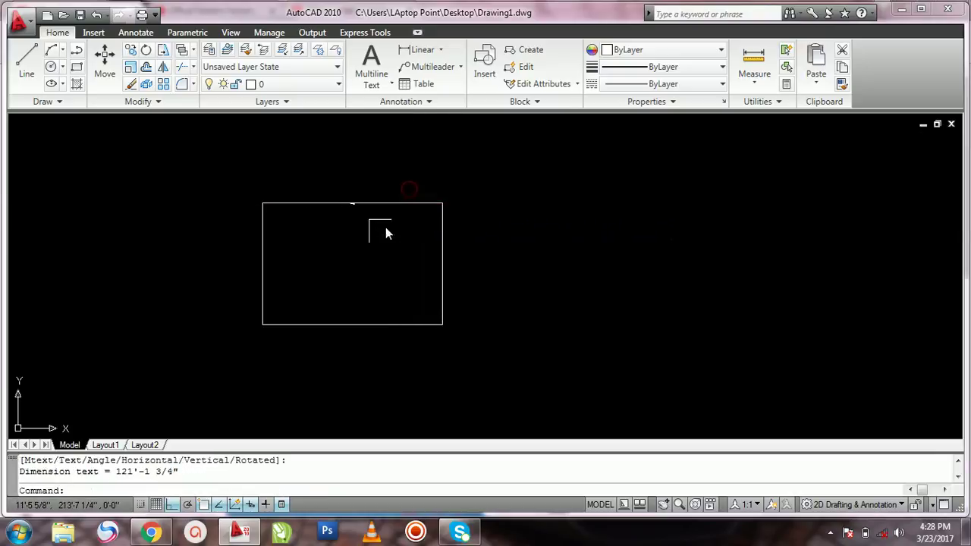
# Step: Add a vertical linear dimension between the upper-right and lower-right corners of the rectangle, placed a short distance outside its right side
pyautogui.press('Return')
pyautogui.click(442, 202)
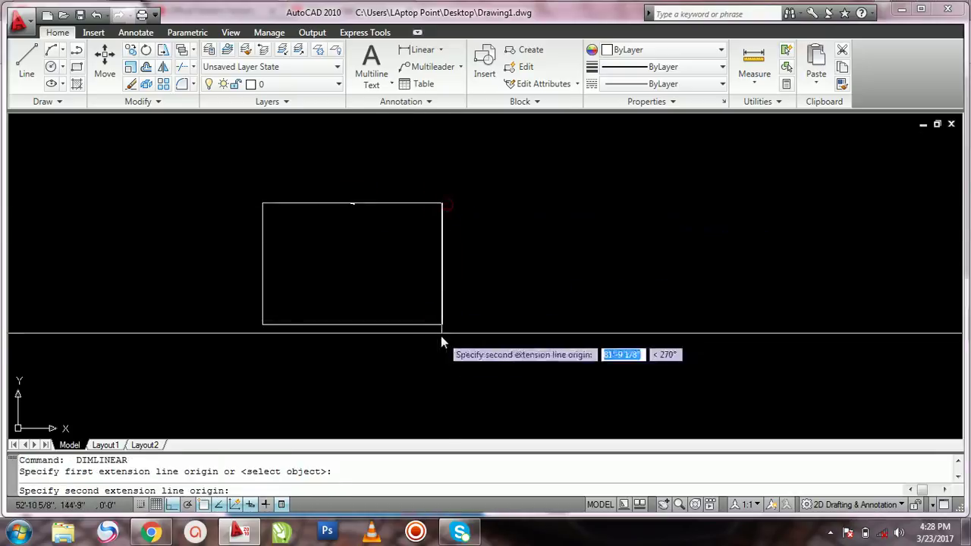
pyautogui.click(442, 326)
pyautogui.click(464, 324)
pyautogui.scroll(4, 387, 265)
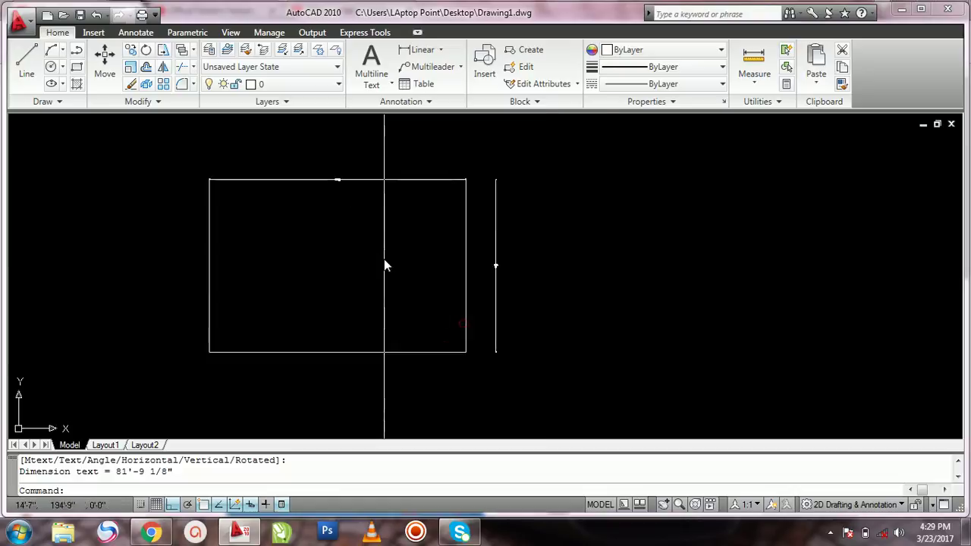
# Step: Examine the text of the vertical dimension beside the rectangle and of the horizontal dimension along its upper side
pyautogui.scroll(-3, 613, 298)
pyautogui.scroll(5, 607, 290)
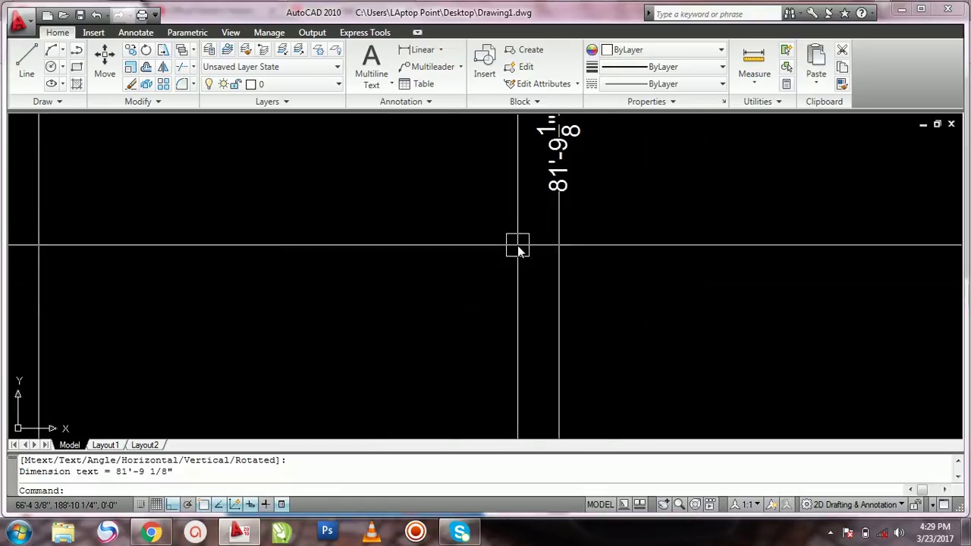
pyautogui.scroll(-3, 529, 211)
pyautogui.scroll(5, 464, 186)
pyautogui.scroll(-3, 479, 152)
pyautogui.scroll(5, 474, 148)
pyautogui.scroll(-2, 485, 152)
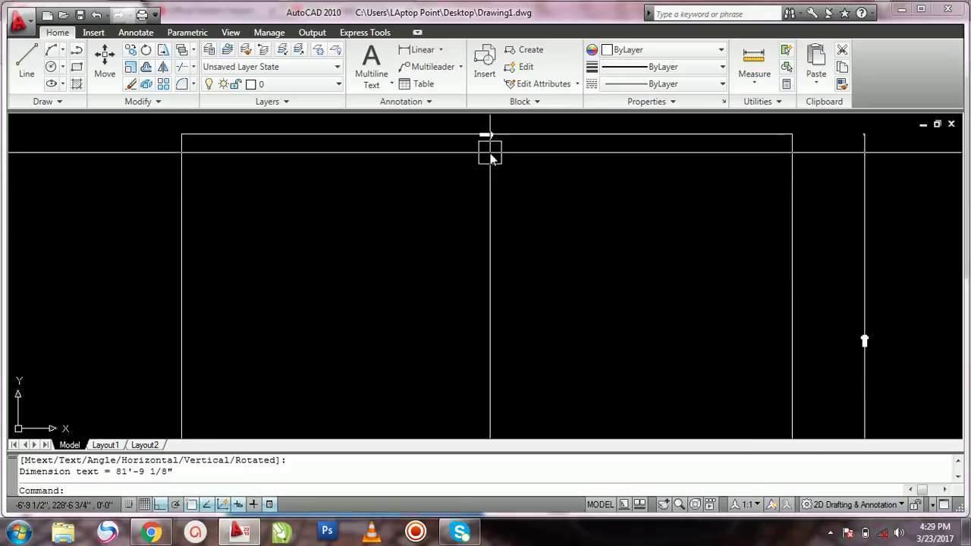
pyautogui.scroll(3, 490, 135)
pyautogui.scroll(-2, 485, 144)
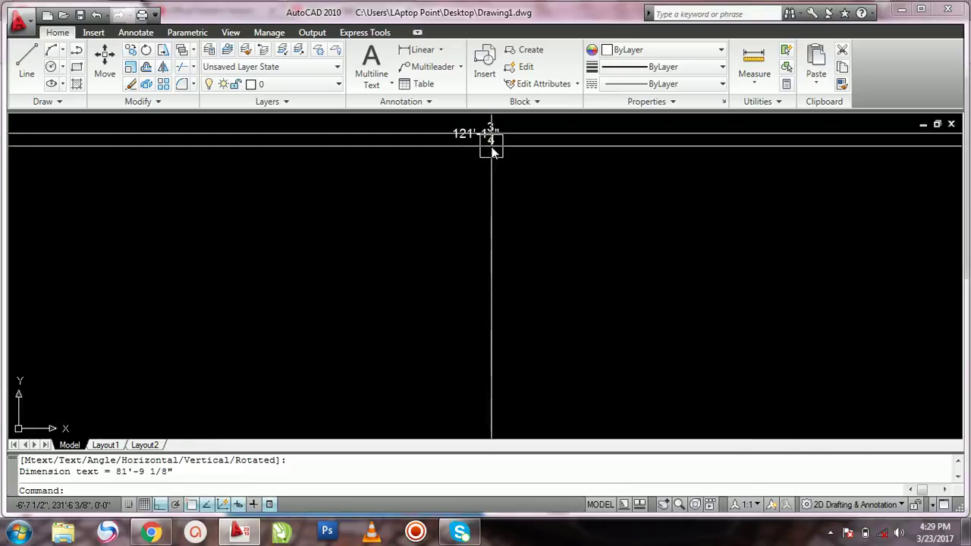
pyautogui.scroll(1, 476, 152)
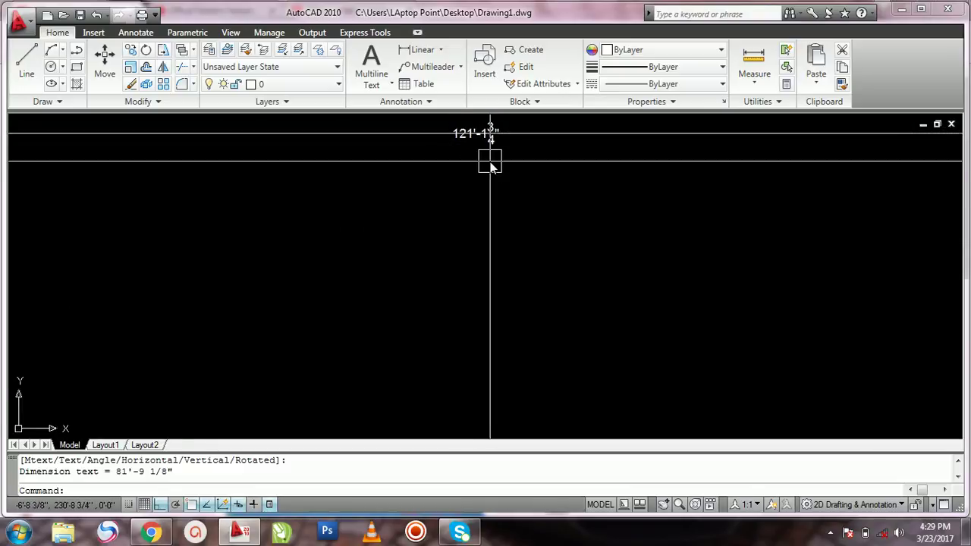
# Step: Erase the rectangle together with its horizontal and vertical dimensions
pyautogui.scroll(-6, 477, 154)
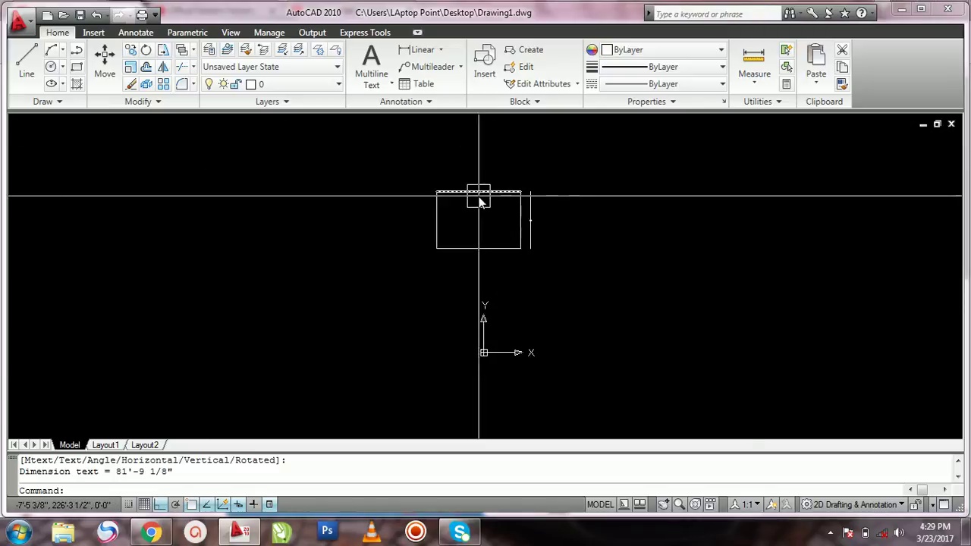
pyautogui.click(395, 183)
pyautogui.click(629, 275)
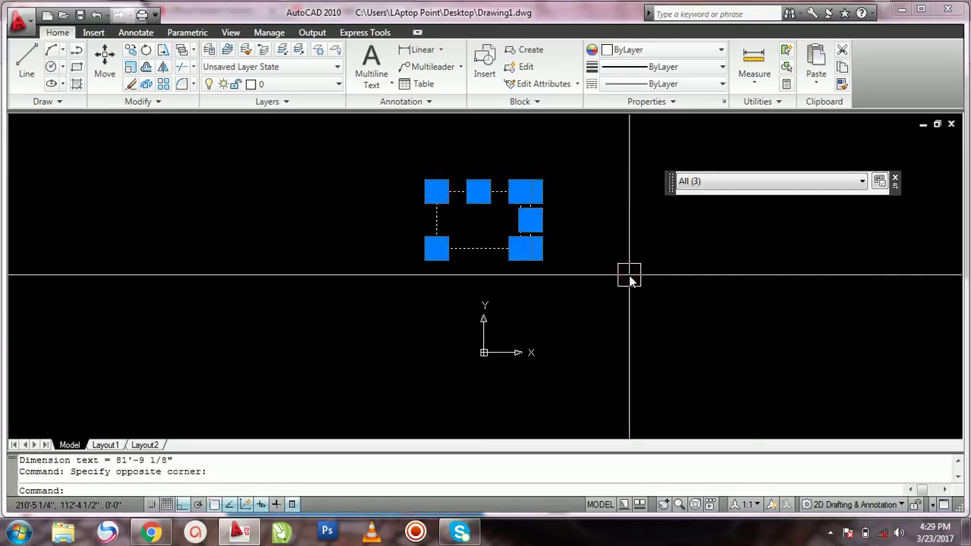
pyautogui.press('Delete')
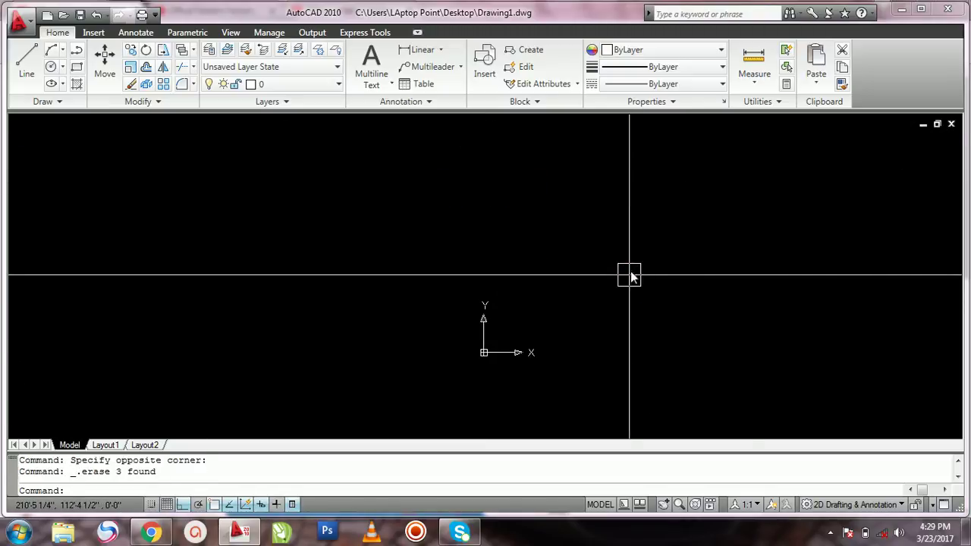
# Step: Minimize AutoCAD to show the YouTube channel page in the browser, and bring up the ActivePresenter recording controls
pyautogui.click(901, 9)
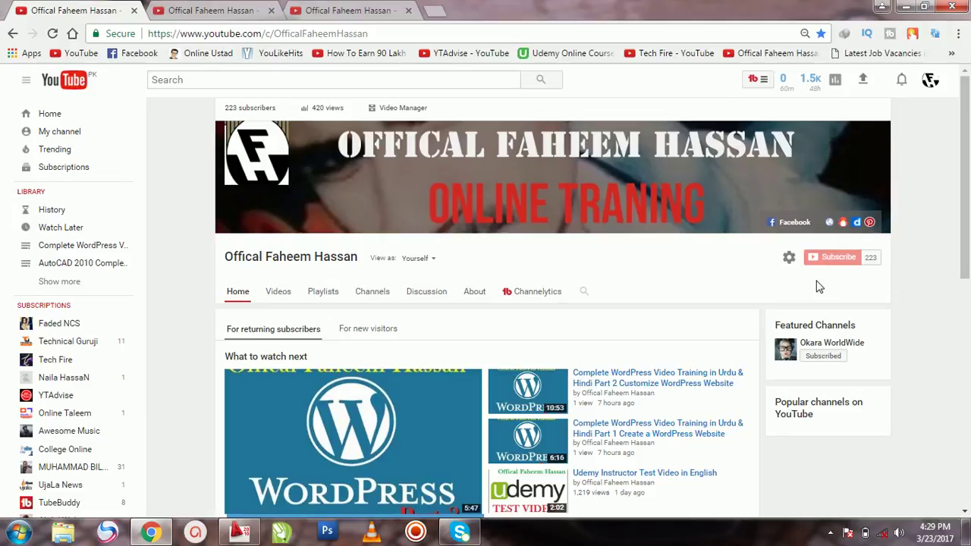
pyautogui.click(829, 533)
pyautogui.click(829, 459)
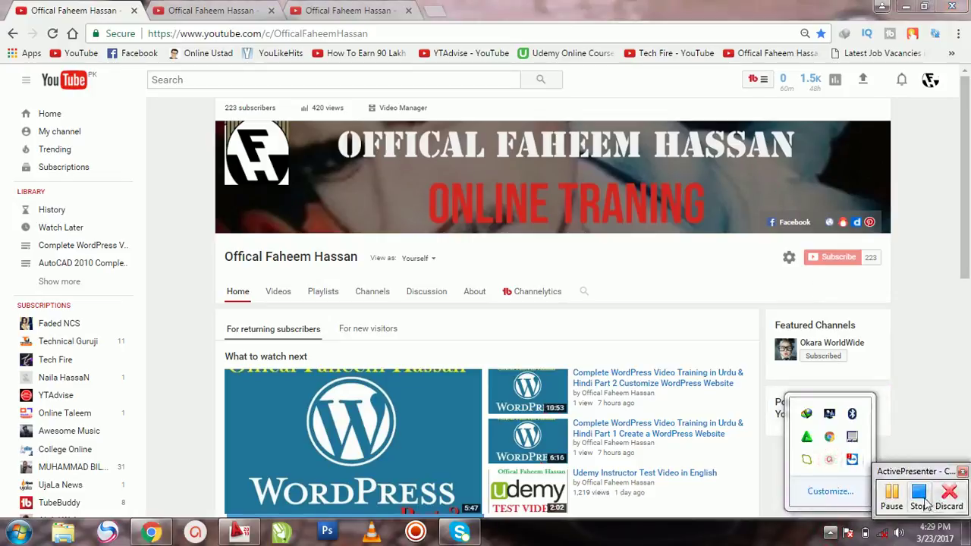